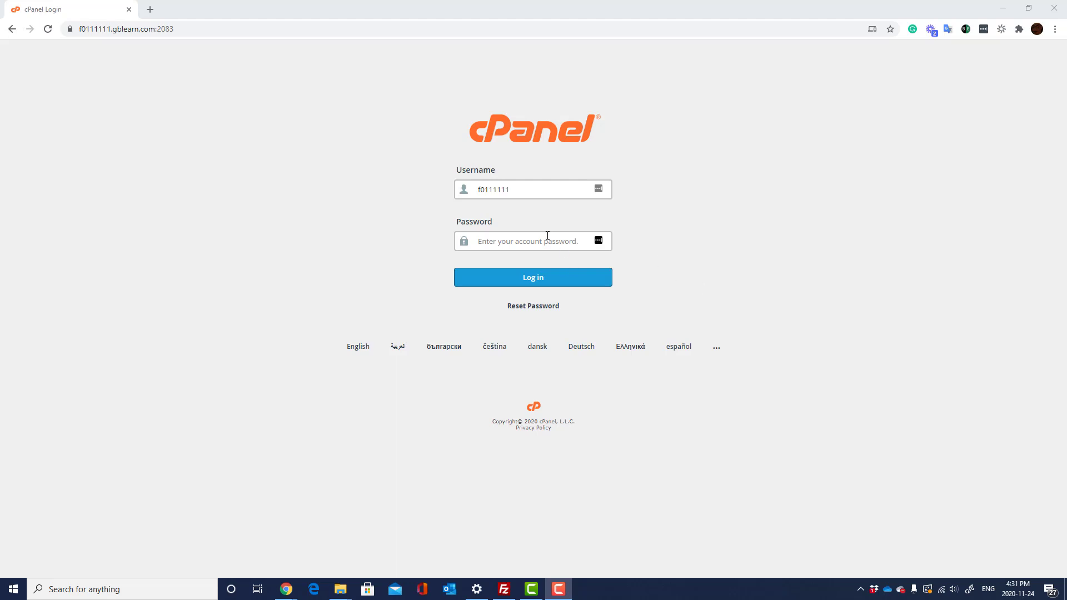
- Replace :2083 with /cpanel in the address to load the cPanel login page
{"action": "left_click", "coordinate": [176, 31]}
{"action": "left_click_drag", "start_coordinate": [176, 36], "coordinate": [158, 33]}
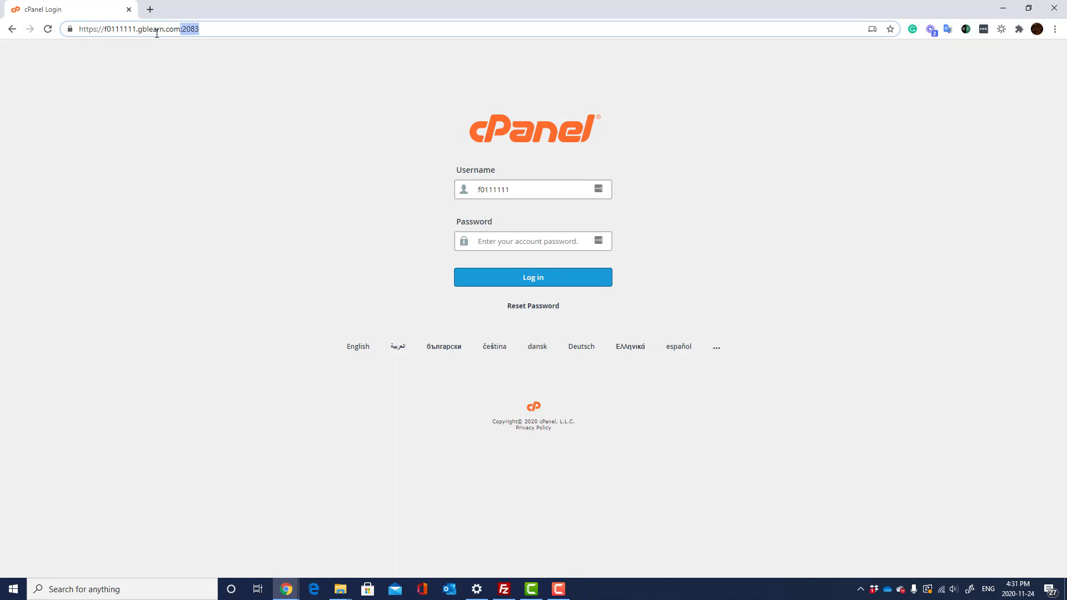
{"action": "type", "text": "/cpanel"}
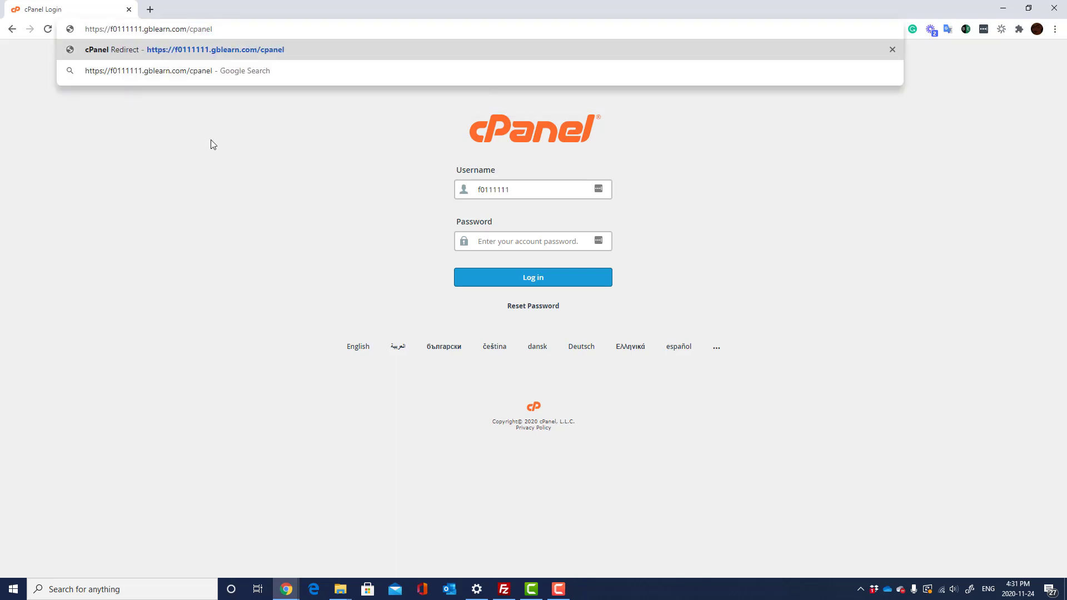
{"action": "key", "text": "Return"}
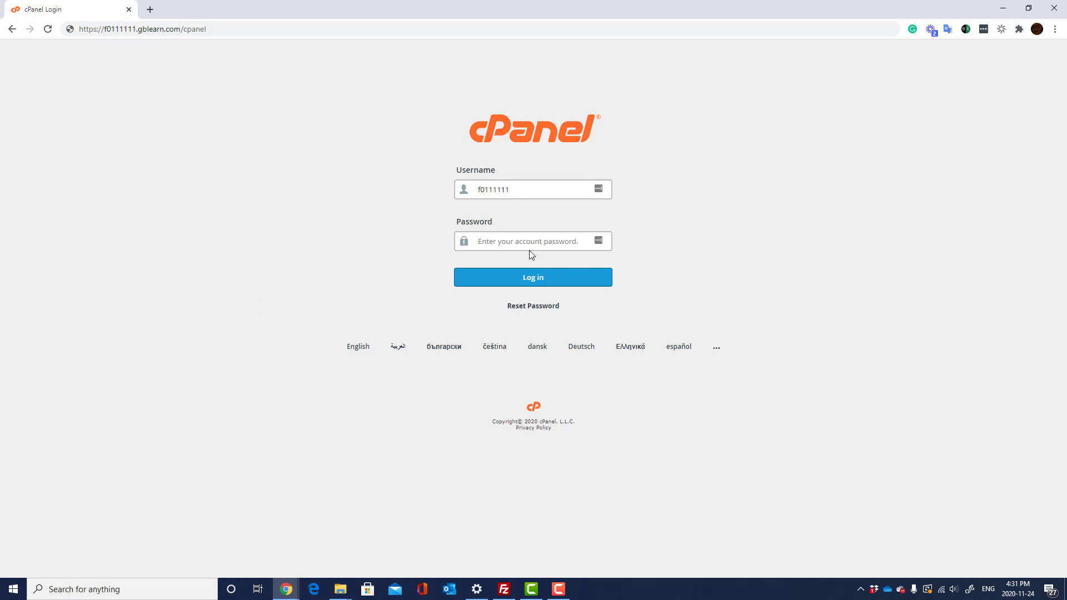
- Log in to cPanel with the account password
{"action": "left_click", "coordinate": [526, 243]}
{"action": "type", "text": "•••••••••••"}
{"action": "left_click", "coordinate": [482, 272]}
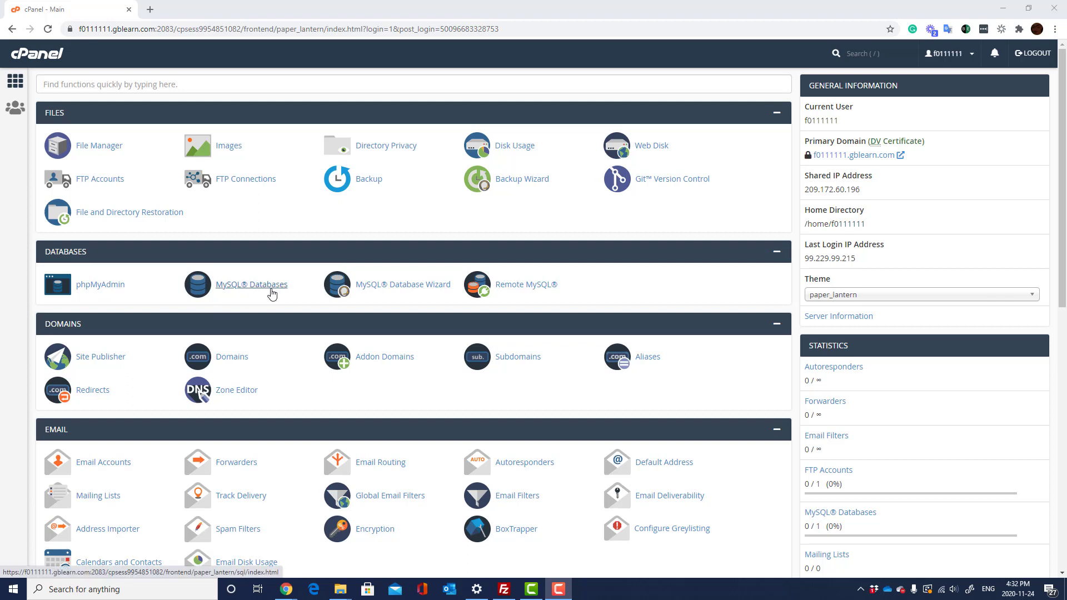
- Open MySQL Databases from the dashboard's Databases section
{"action": "left_click", "coordinate": [271, 289]}
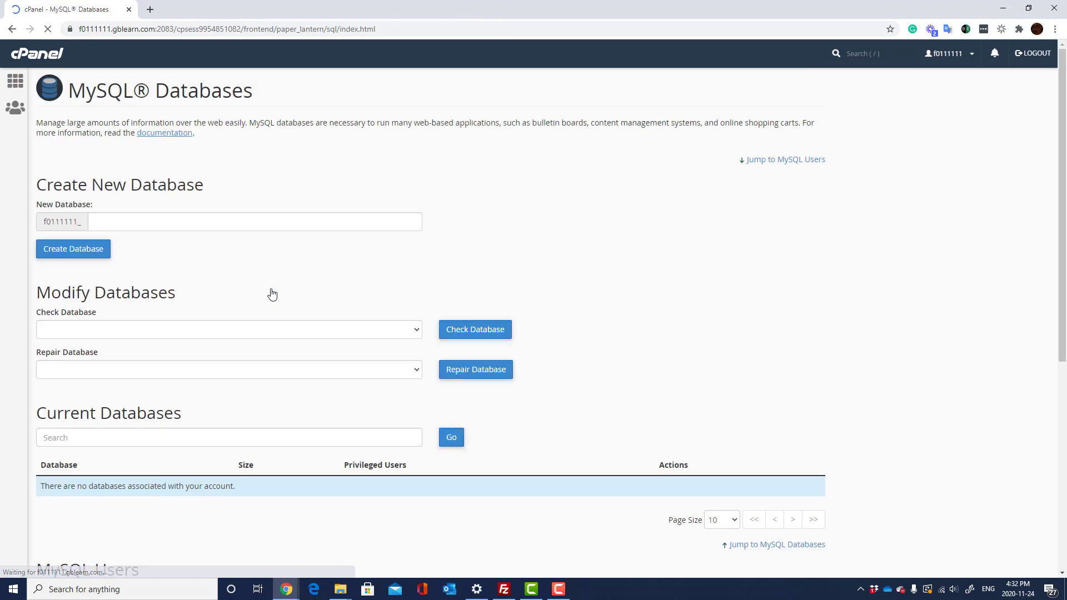
- Create the database MYdb, which appears as f0111111_MYdb
{"action": "left_click", "coordinate": [130, 225]}
{"action": "type", "text": "MYdb"}
{"action": "left_click", "coordinate": [257, 207]}
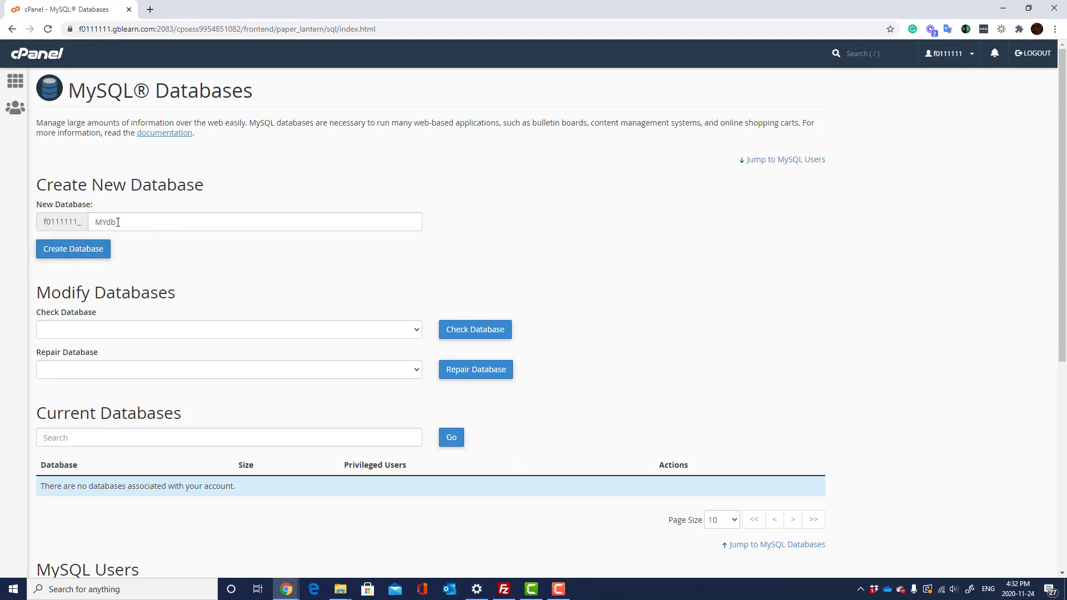
{"action": "left_click_drag", "start_coordinate": [117, 222], "coordinate": [103, 222]}
{"action": "type", "text": "YdB"}
{"action": "key", "text": "BackSpace"}
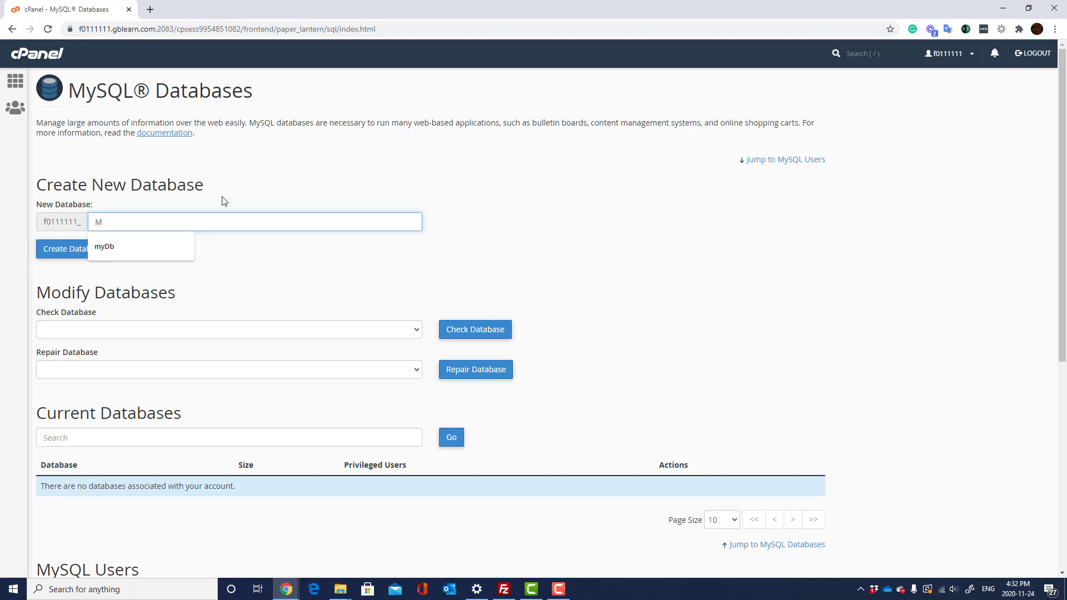
{"action": "type", "text": "Ydb"}
{"action": "left_click", "coordinate": [74, 251]}
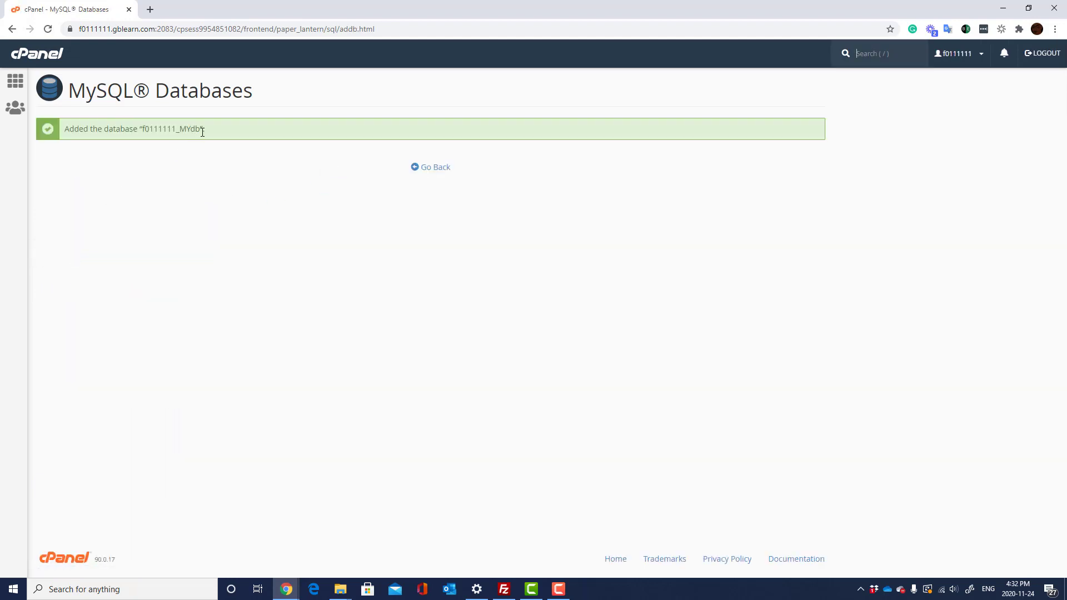
{"action": "left_click_drag", "start_coordinate": [203, 130], "coordinate": [140, 135]}
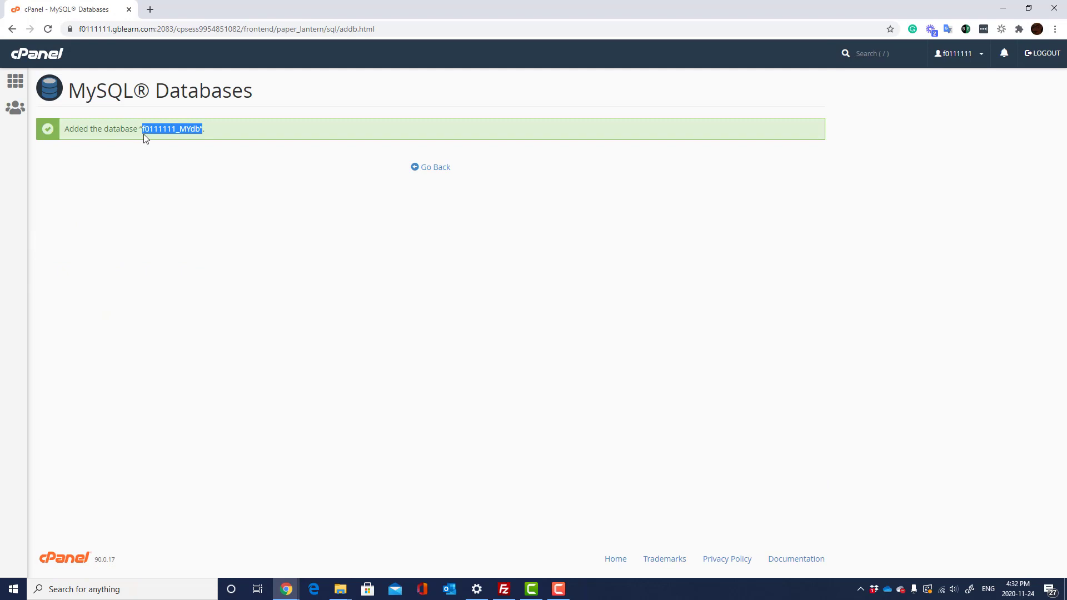
{"action": "left_click", "coordinate": [145, 129]}
- Go back to MySQL Databases and scroll down to the Add New User form
{"action": "left_click", "coordinate": [440, 167]}
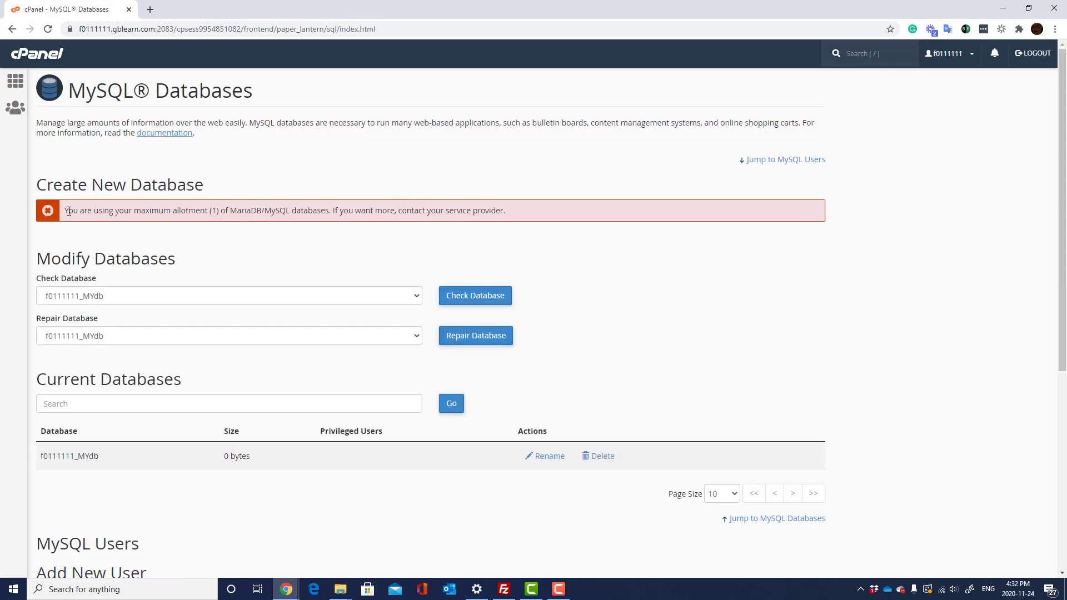
{"action": "left_click_drag", "start_coordinate": [67, 211], "coordinate": [545, 225]}
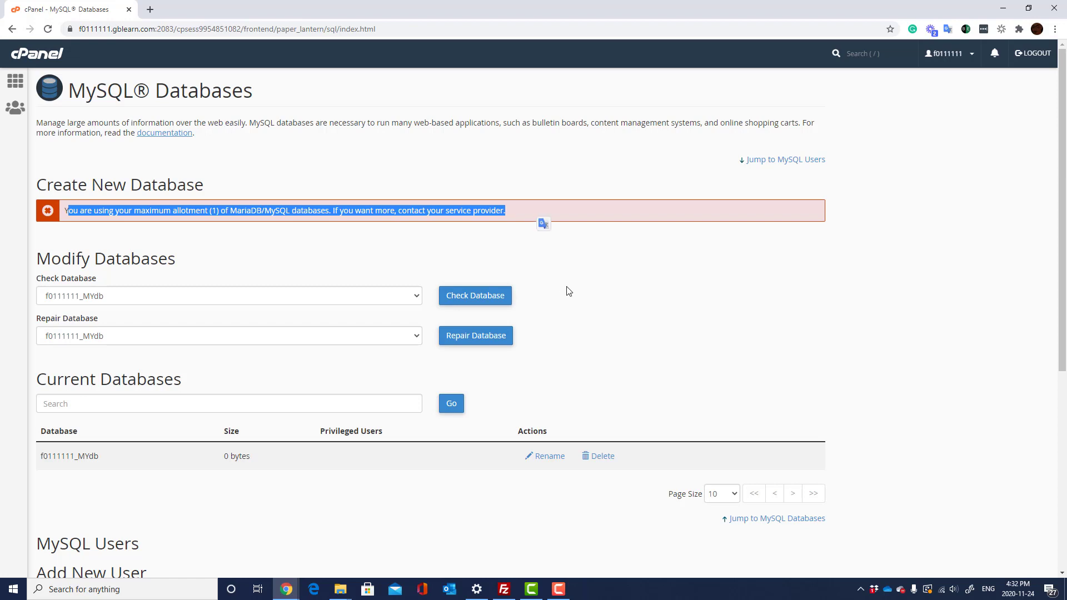
{"action": "scroll", "coordinate": [568, 291], "scroll_direction": "down", "scroll_amount": 5}
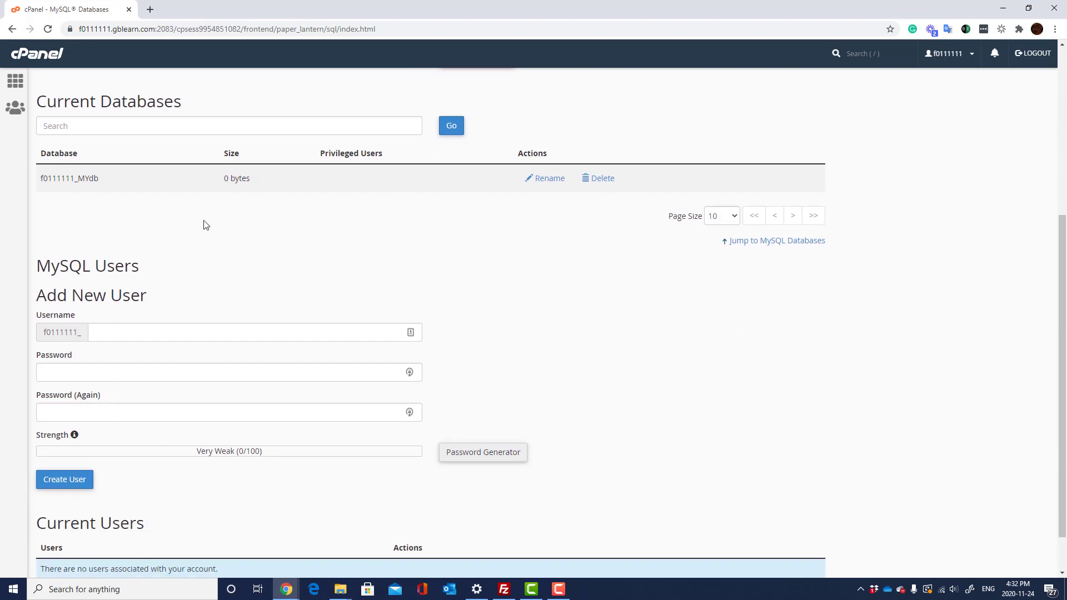
{"action": "scroll", "coordinate": [448, 215], "scroll_direction": "up", "scroll_amount": 5}
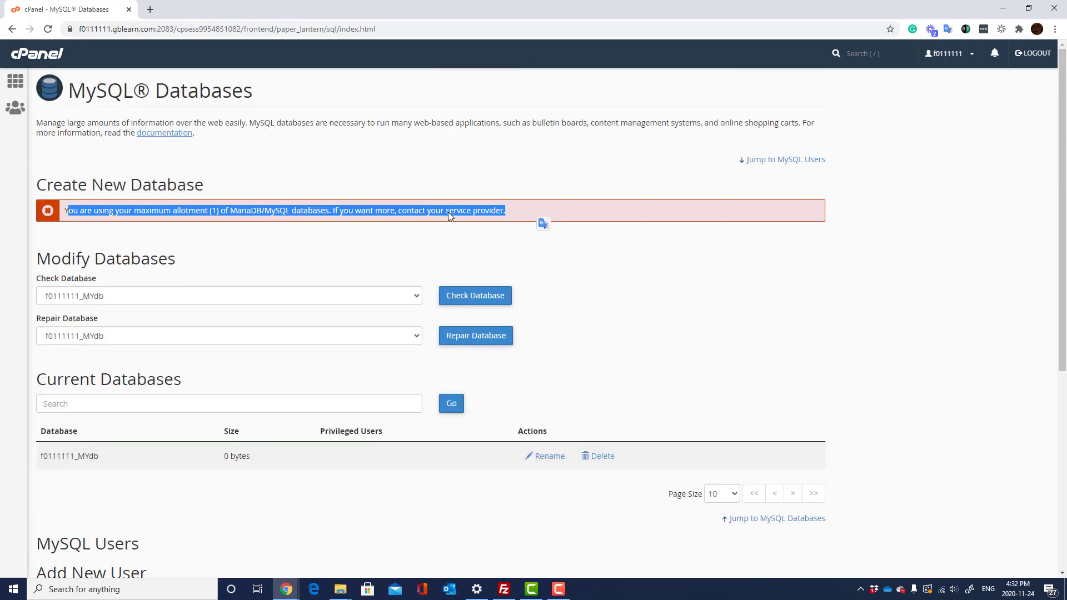
{"action": "scroll", "coordinate": [448, 212], "scroll_direction": "down", "scroll_amount": 4}
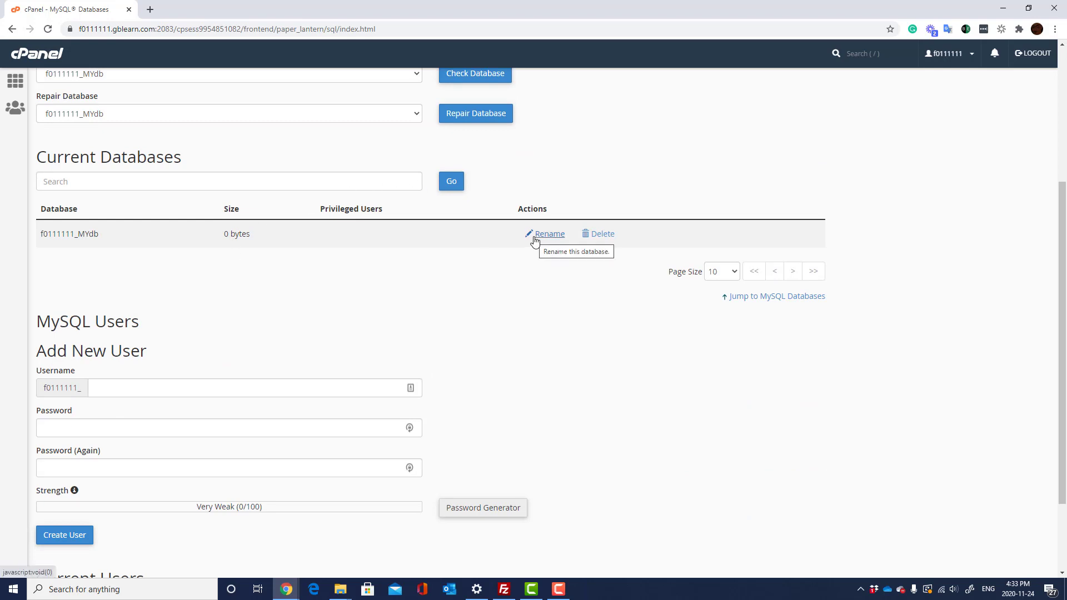
- Enter user as the new MySQL username
{"action": "left_click", "coordinate": [176, 392]}
{"action": "type", "text": "USER"}
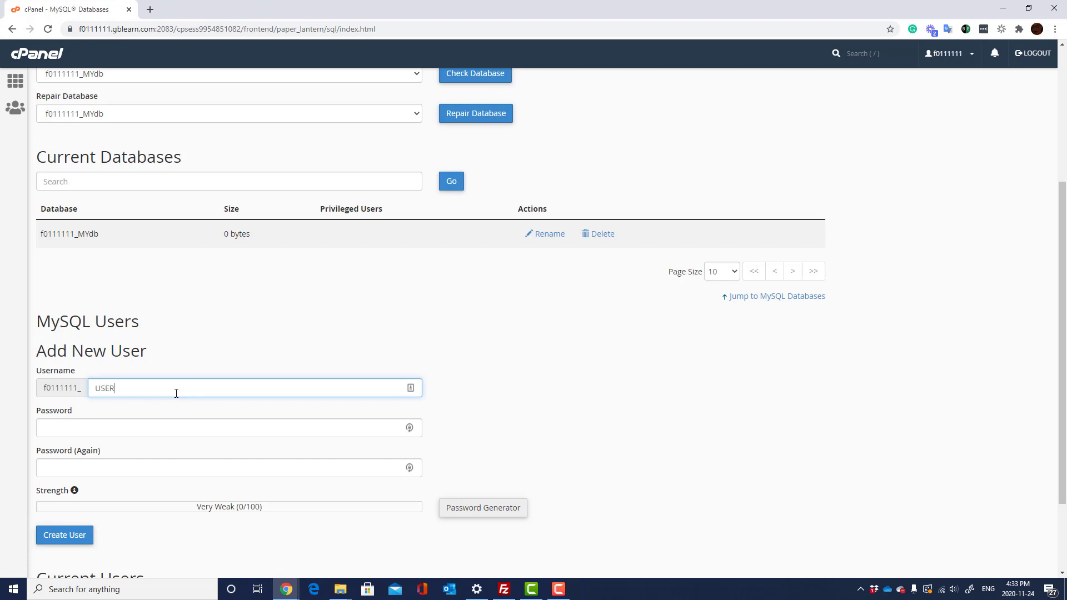
{"action": "key", "text": "BackSpace"}
{"action": "key", "text": "BackSpace"}
{"action": "key", "text": "BackSpace"}
{"action": "key", "text": "BackSpace"}
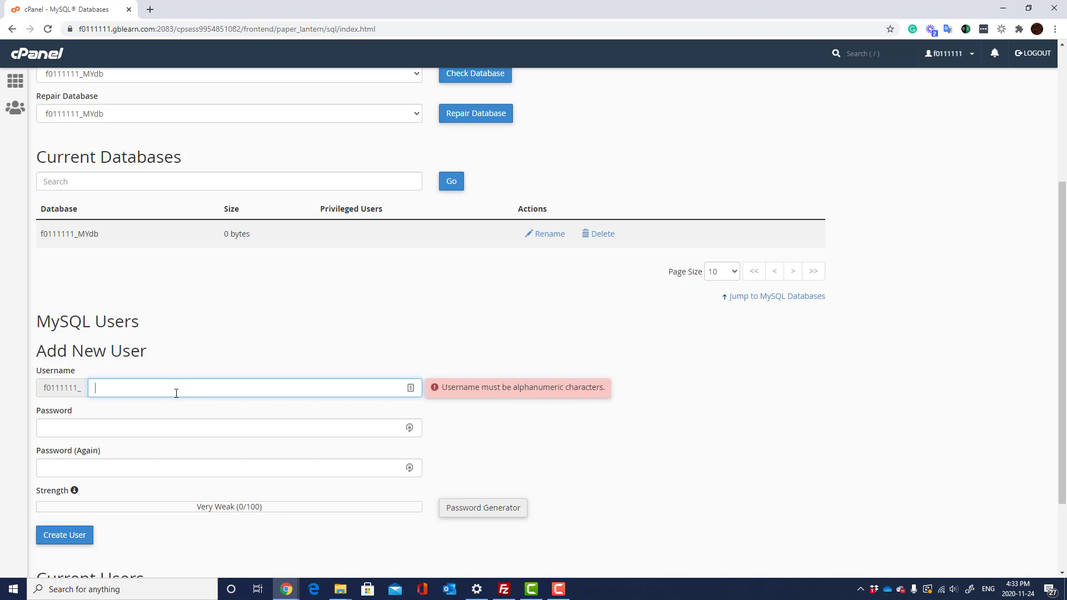
{"action": "type", "text": "user"}
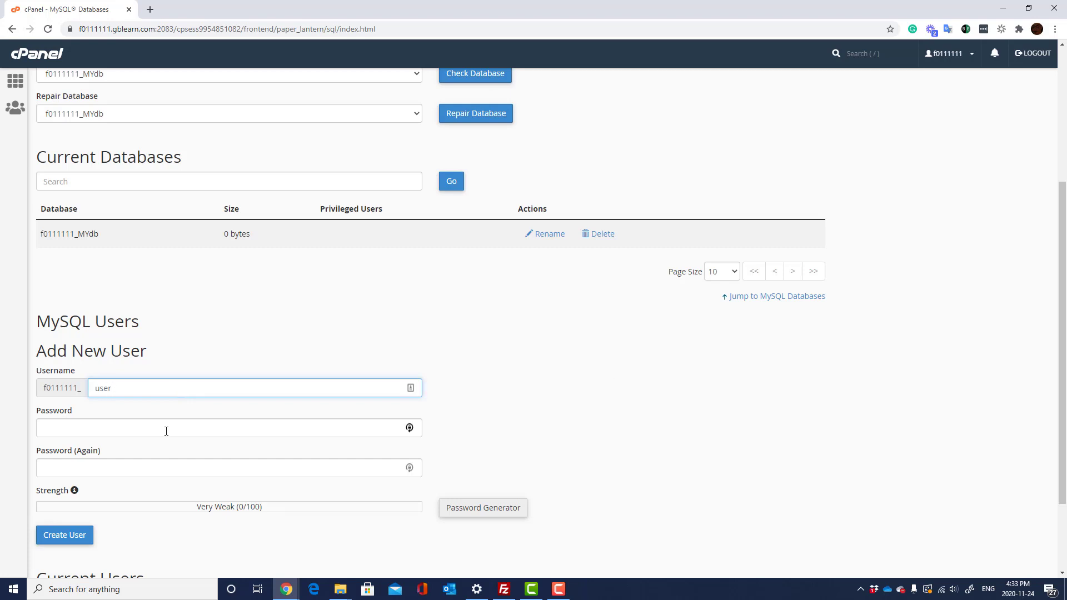
- Enter a strong password and a matching confirmation for the new user
{"action": "left_click", "coordinate": [166, 431]}
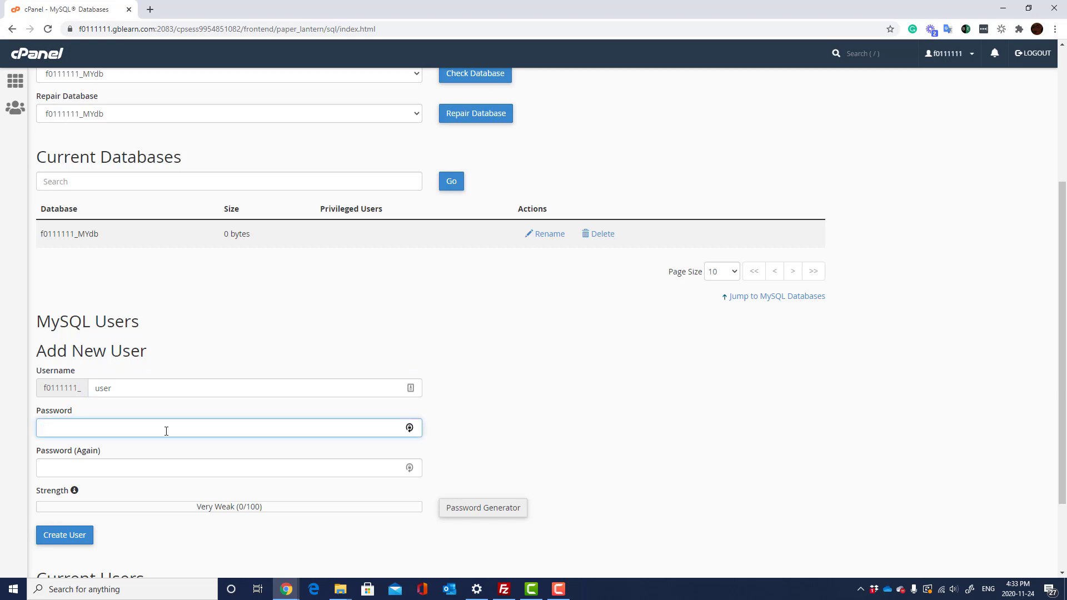
{"action": "type", "text": "•••••••••"}
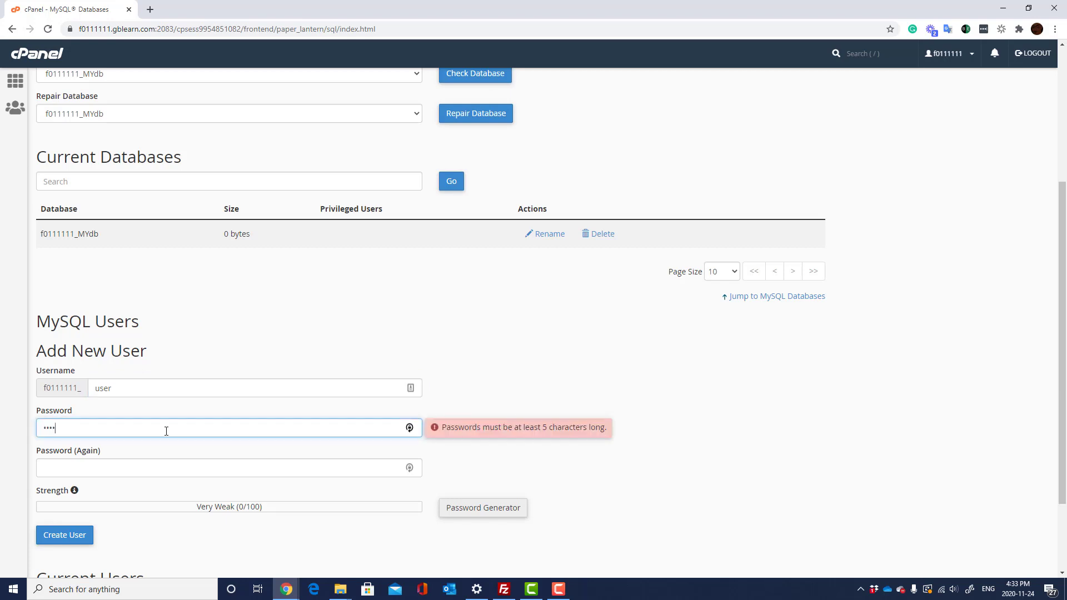
{"action": "type", "text": "••••••"}
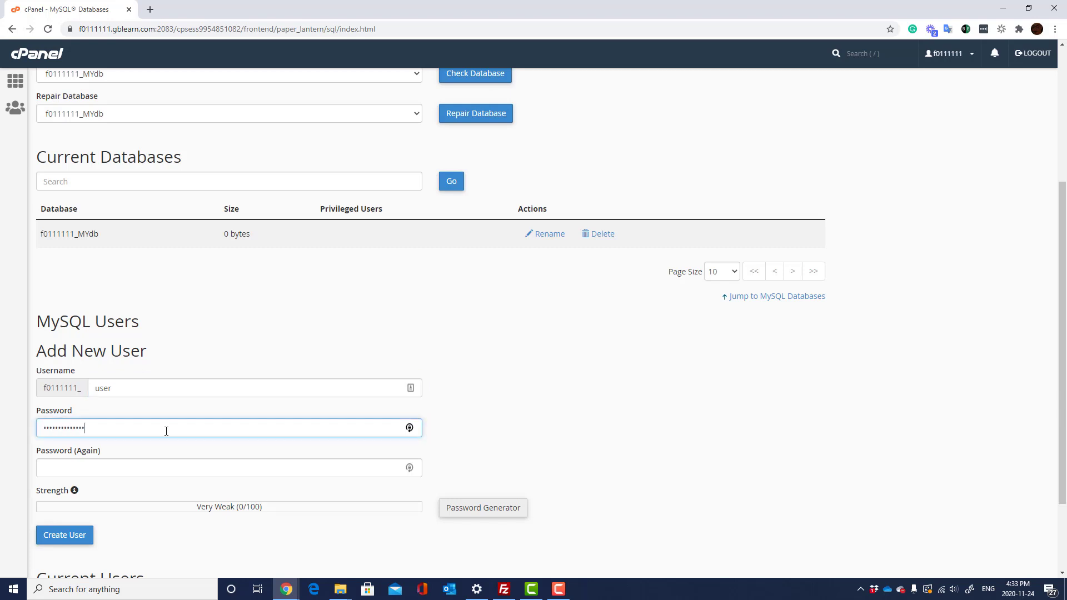
{"action": "key", "text": "ctrl+a"}
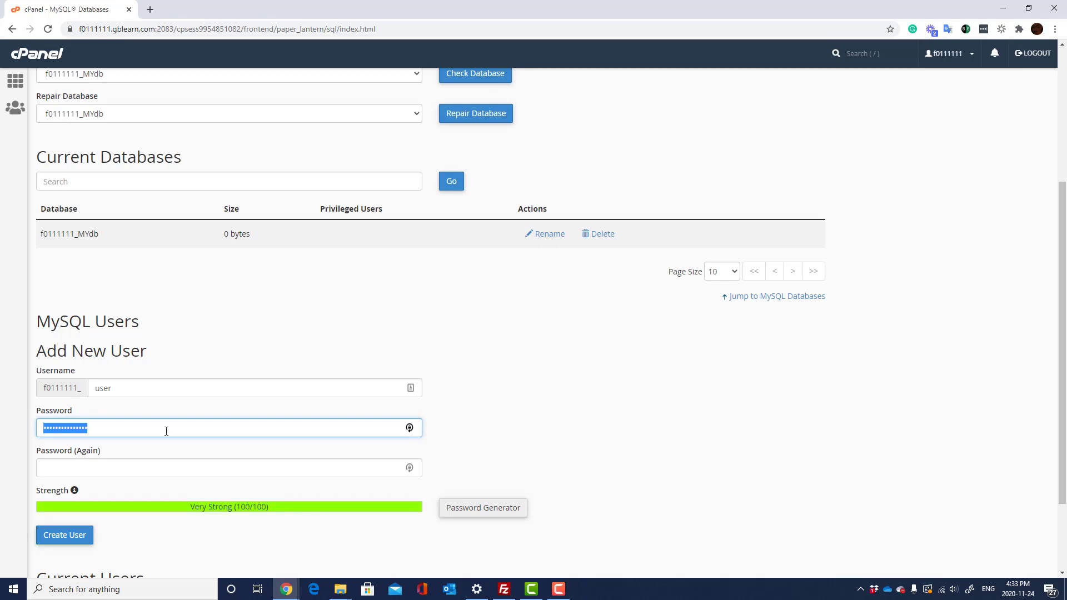
{"action": "left_click", "coordinate": [226, 462]}
{"action": "key", "text": "ctrl+v"}
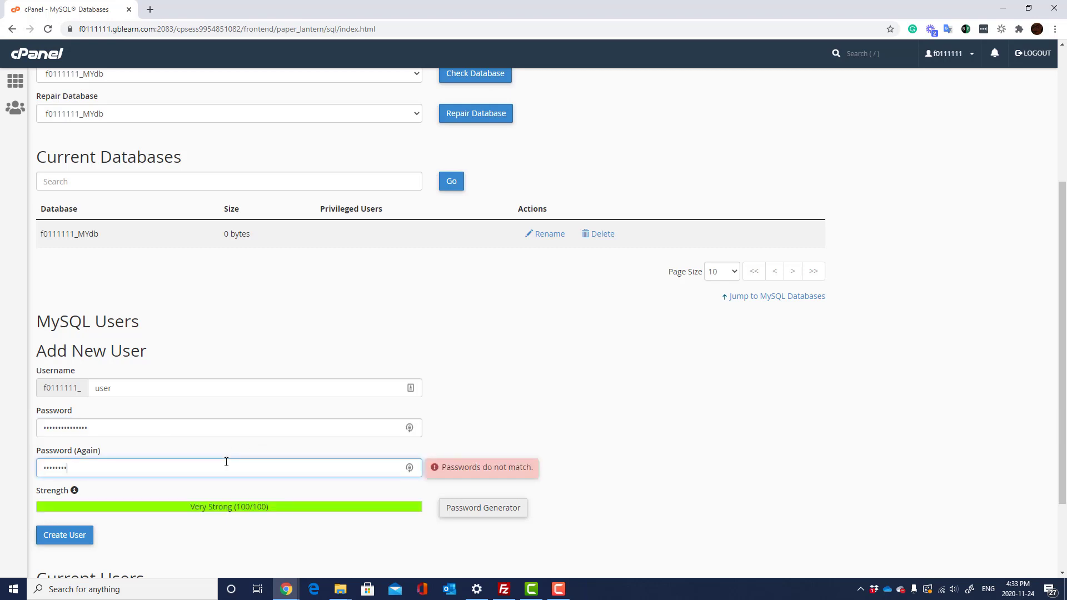
{"action": "key", "text": "shift+Tab"}
{"action": "type", "text": "••••••••••••"}
{"action": "key", "text": "Tab"}
{"action": "type", "text": "•••••••••••••"}
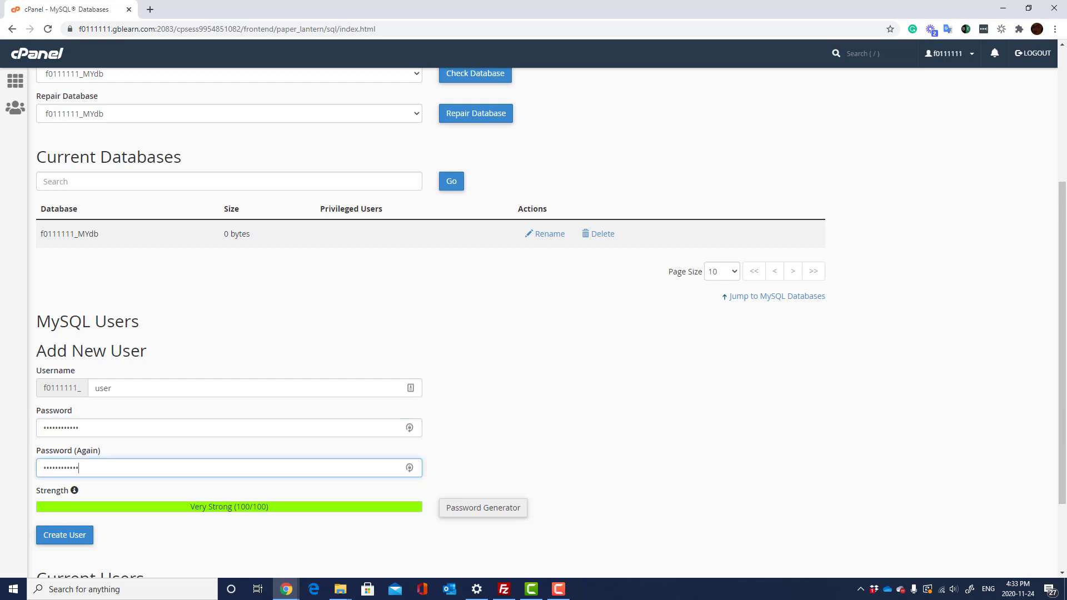
{"action": "left_click", "coordinate": [515, 354]}
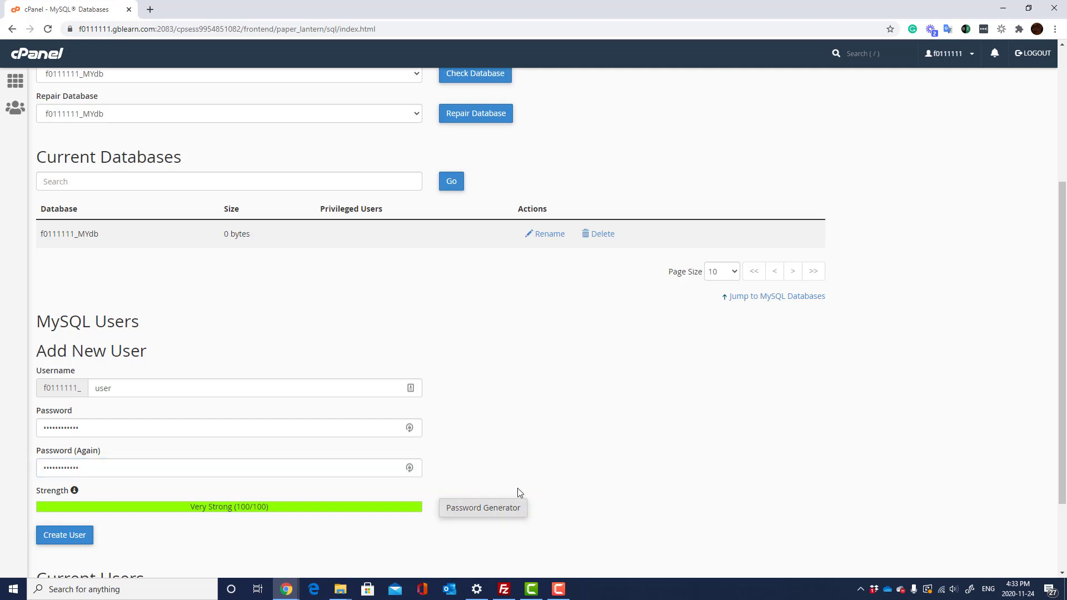
- Create the MySQL user f0111111_user
{"action": "scroll", "coordinate": [256, 467], "scroll_direction": "down", "scroll_amount": 1}
{"action": "left_click", "coordinate": [78, 484]}
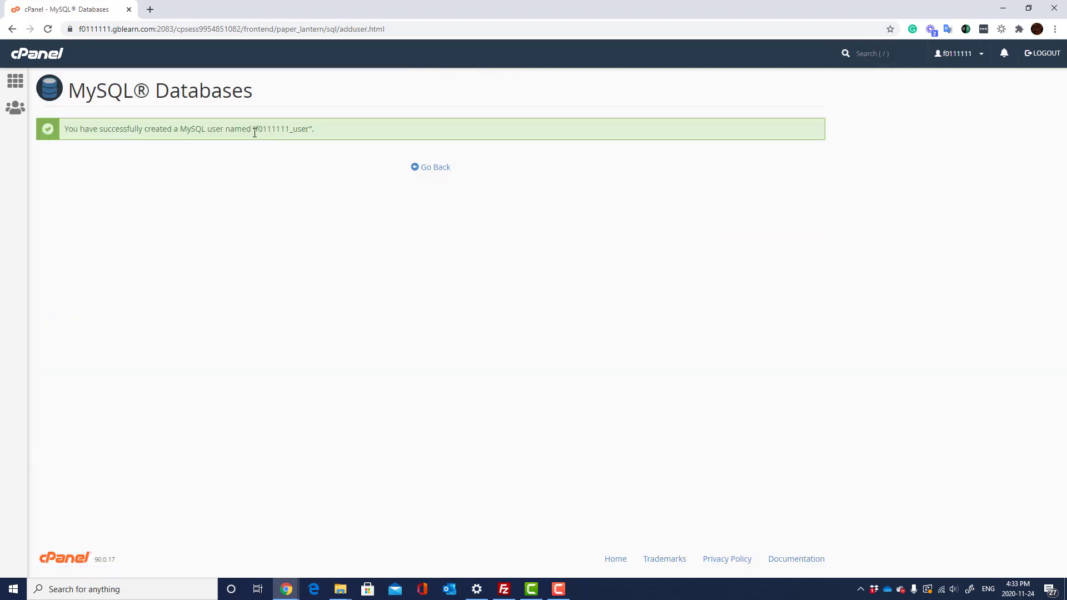
{"action": "left_click_drag", "start_coordinate": [254, 130], "coordinate": [306, 130]}
- Add user f0111111_user to database f0111111_MYdb under Add User To Database
{"action": "left_click", "coordinate": [321, 242]}
{"action": "left_click", "coordinate": [441, 171]}
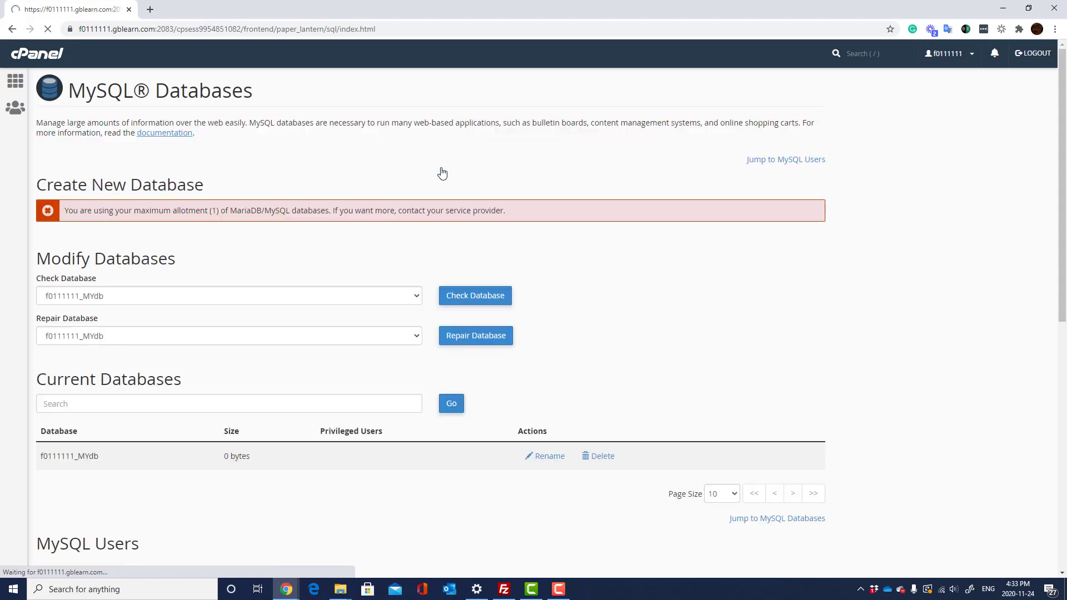
{"action": "scroll", "coordinate": [290, 305], "scroll_direction": "down", "scroll_amount": 6}
{"action": "scroll", "coordinate": [291, 304], "scroll_direction": "down", "scroll_amount": 3}
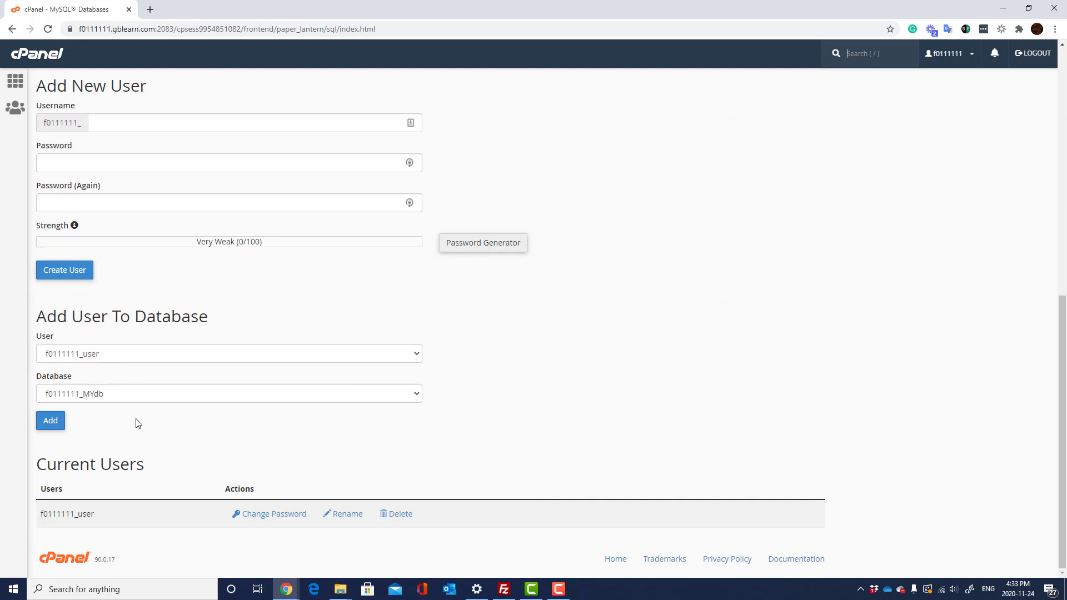
{"action": "left_click", "coordinate": [228, 354]}
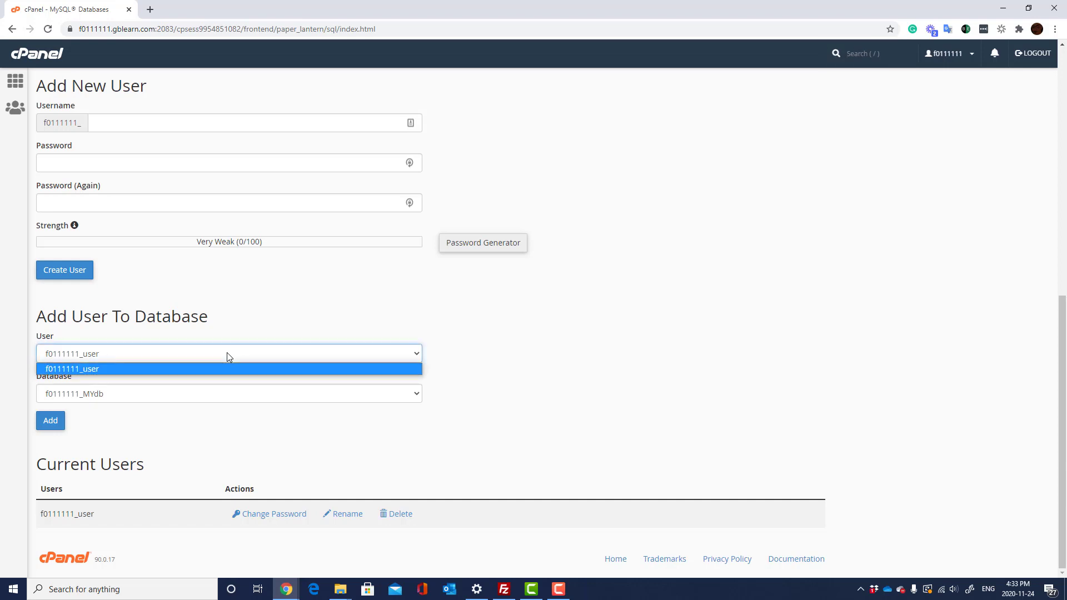
{"action": "left_click", "coordinate": [195, 394]}
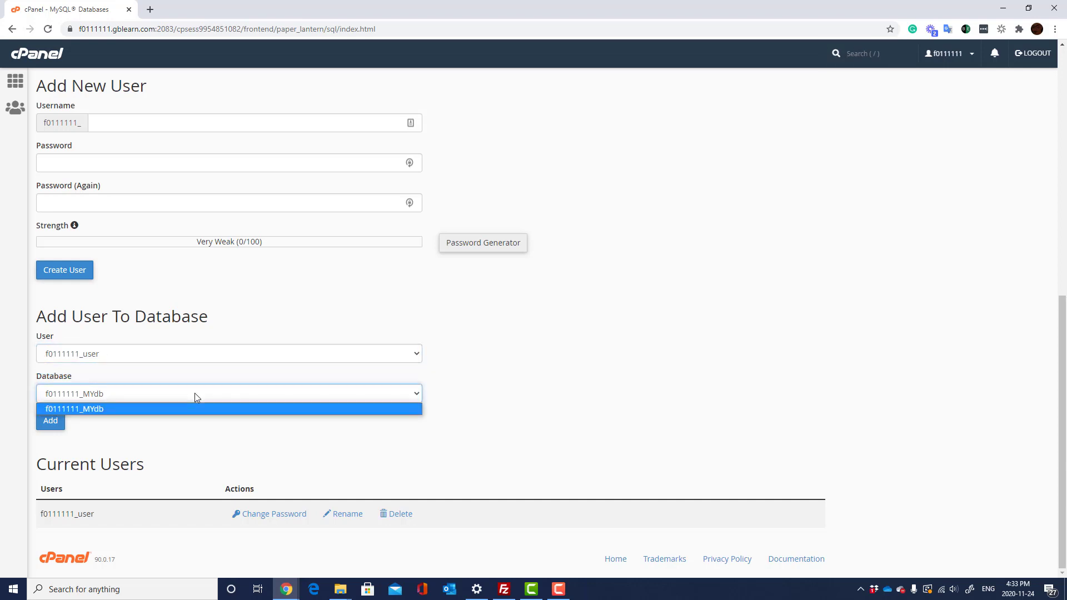
{"action": "left_click", "coordinate": [199, 443]}
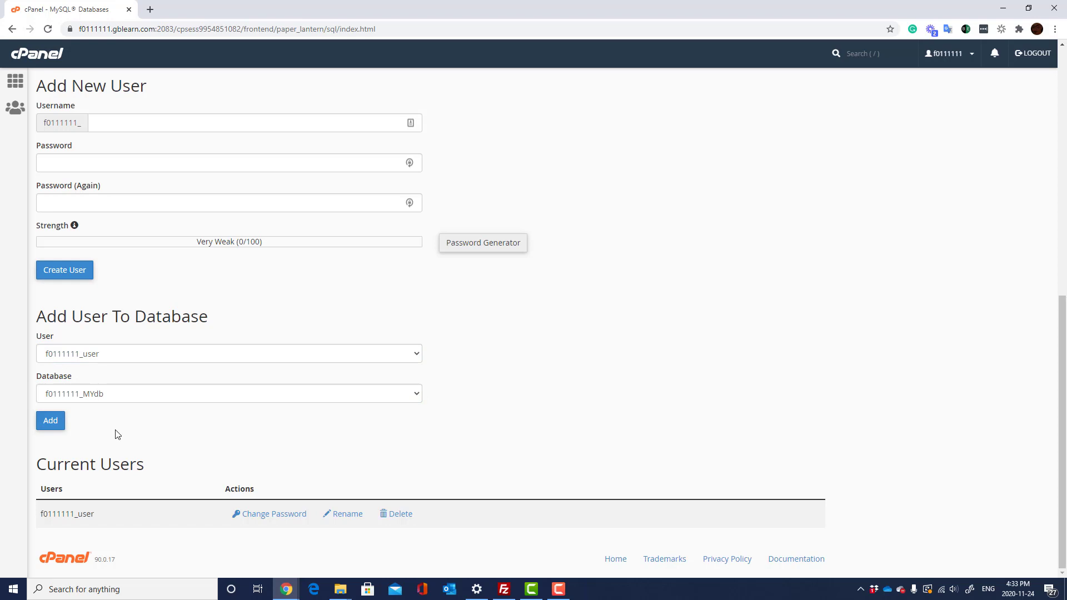
{"action": "left_click", "coordinate": [57, 425]}
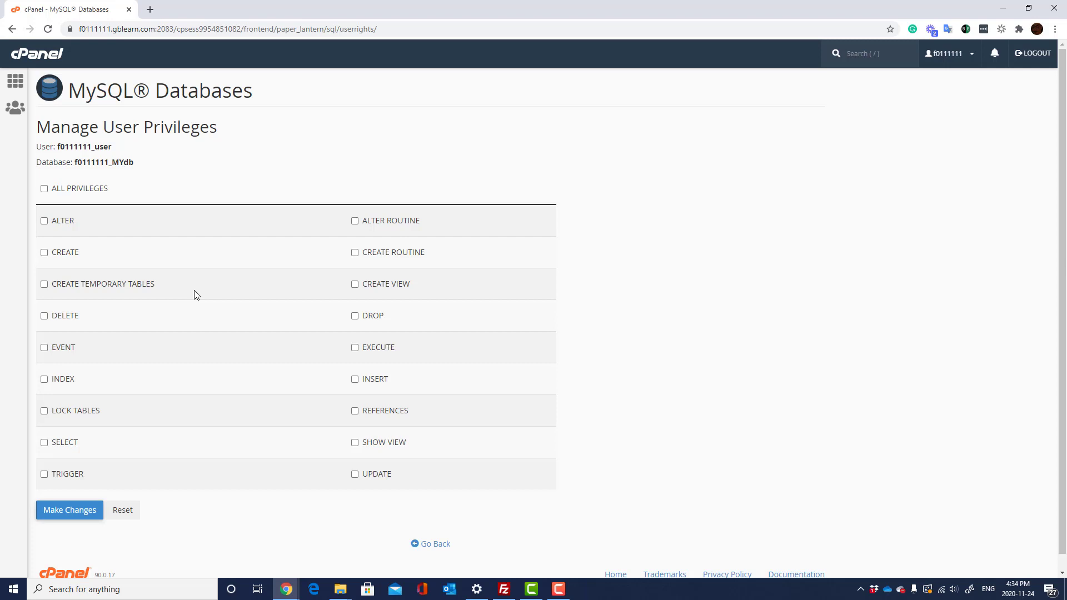
- Tick ALL PRIVILEGES for f0111111_user on f0111111_MYdb and save the changes
{"action": "left_click", "coordinate": [44, 189]}
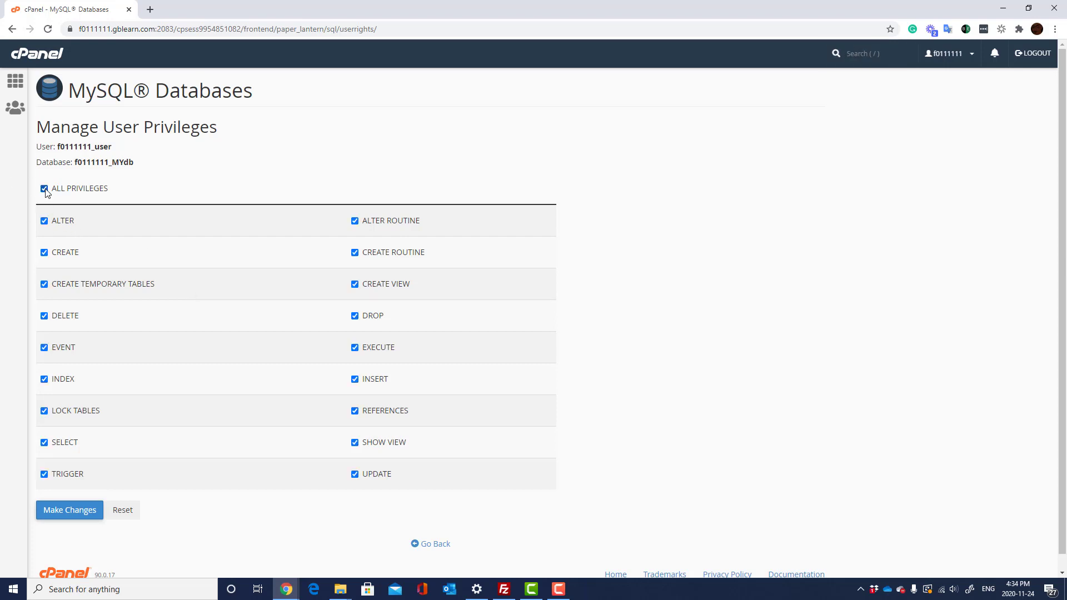
{"action": "left_click", "coordinate": [82, 514]}
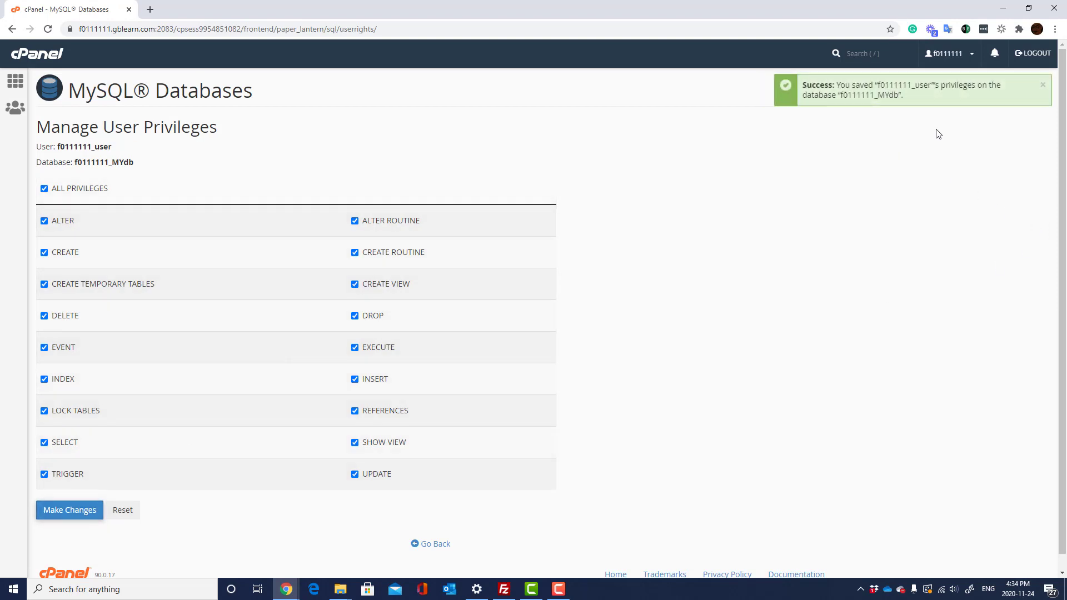
{"action": "left_click_drag", "start_coordinate": [939, 107], "coordinate": [855, 84]}
{"action": "left_click", "coordinate": [863, 151]}
- Go back from MySQL Databases to the cPanel home dashboard
{"action": "left_click", "coordinate": [434, 545]}
{"action": "scroll", "coordinate": [302, 379], "scroll_direction": "down", "scroll_amount": 9}
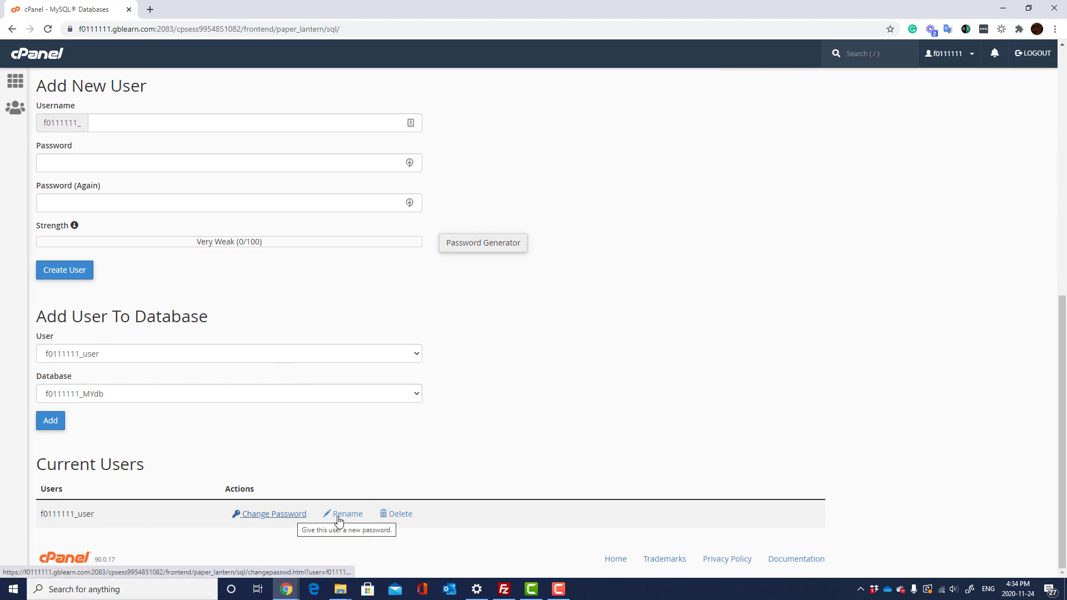
{"action": "scroll", "coordinate": [378, 384], "scroll_direction": "up", "scroll_amount": 8}
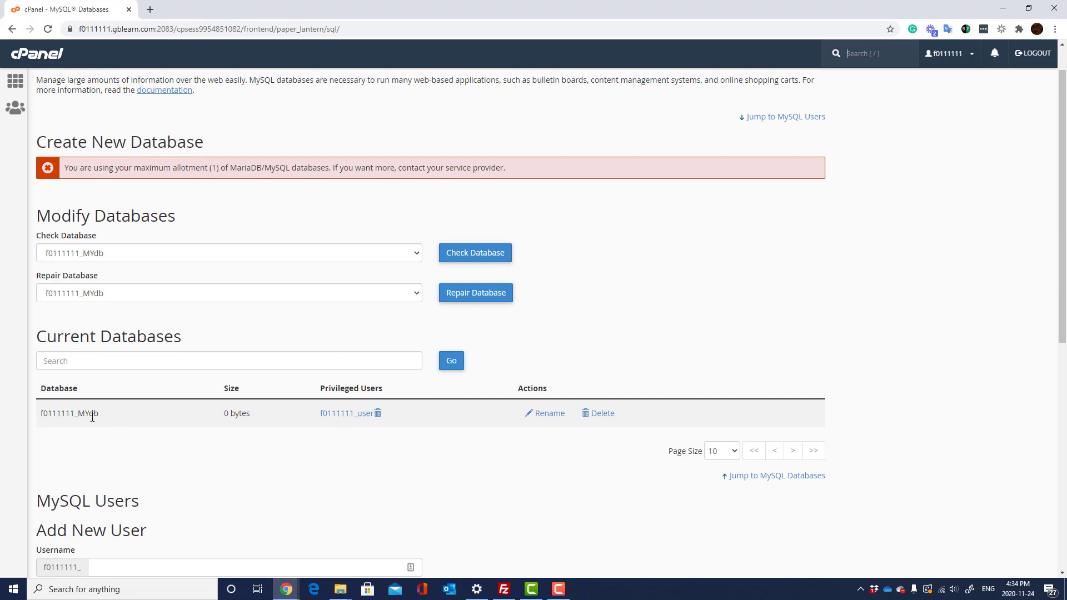
{"action": "left_click", "coordinate": [21, 86]}
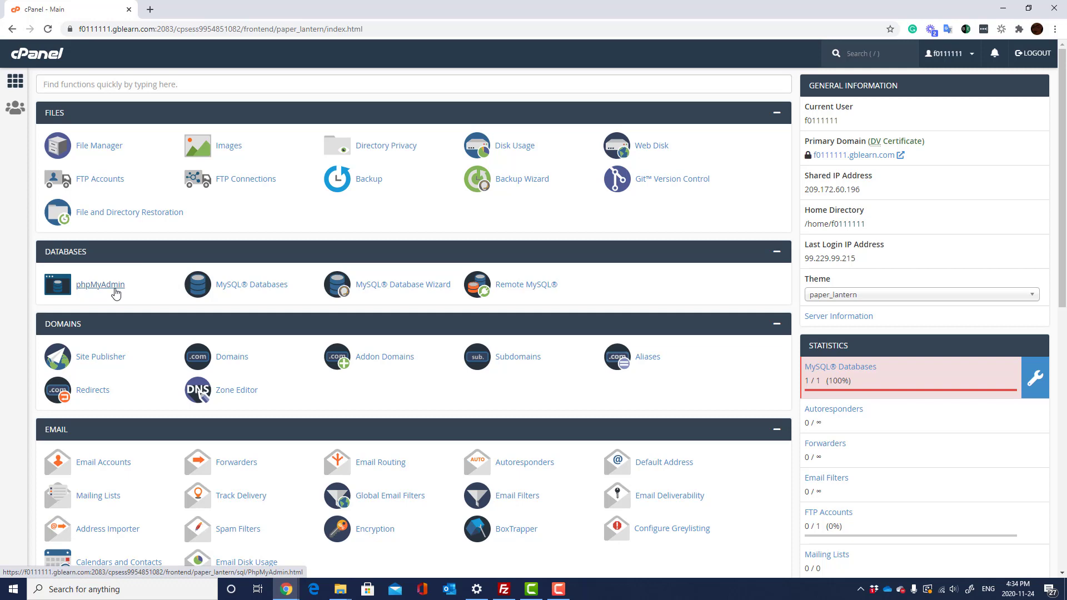
- Open phpMyAdmin, select f0111111_MYdb, and start table foo with 2 columns
{"action": "left_click", "coordinate": [115, 290]}
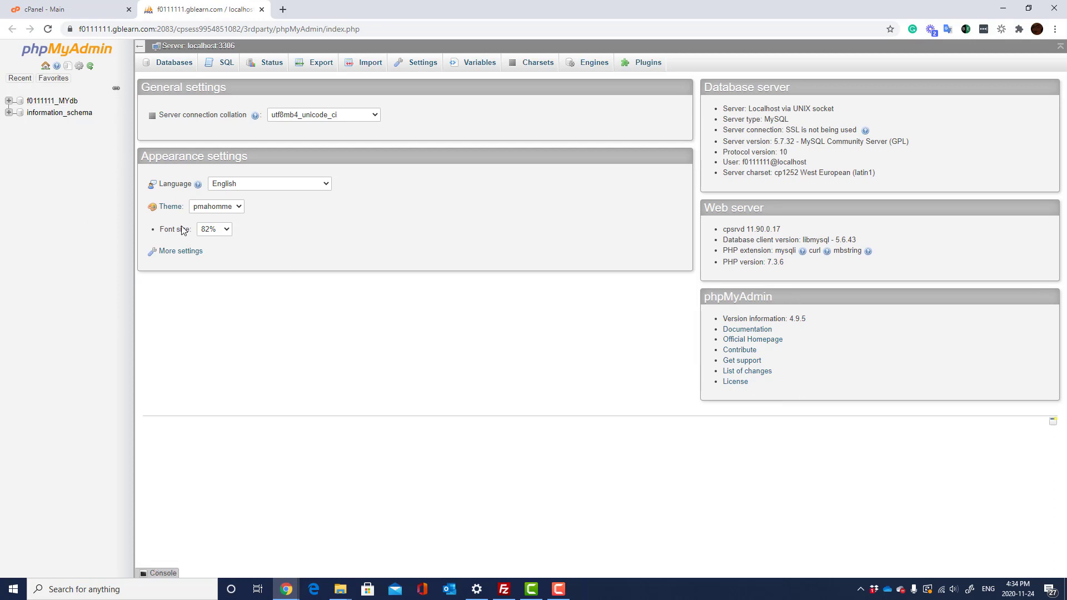
{"action": "left_click", "coordinate": [71, 106]}
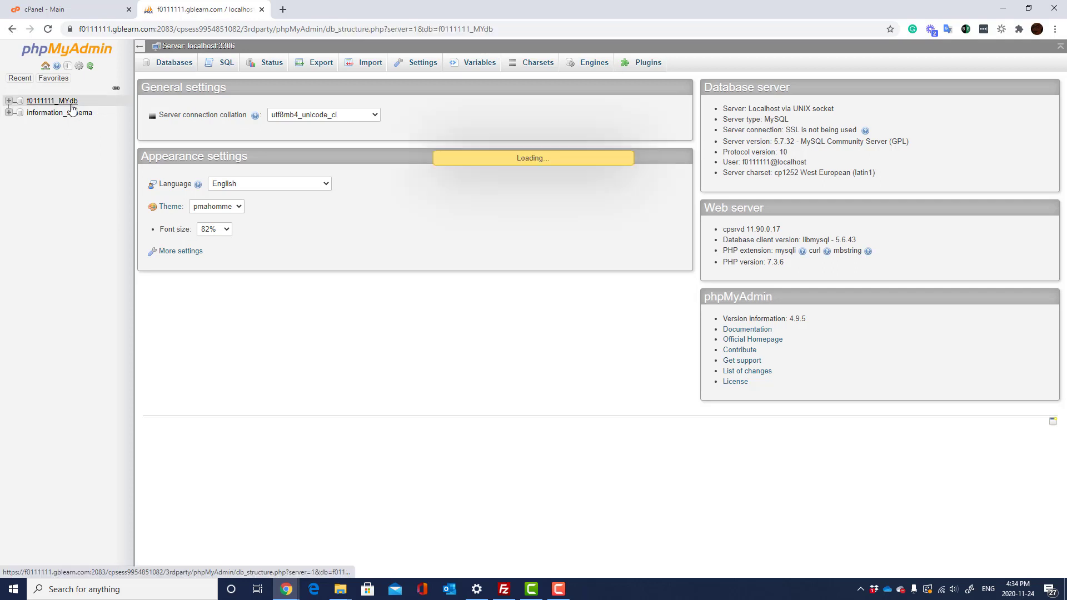
{"action": "left_click", "coordinate": [232, 139]}
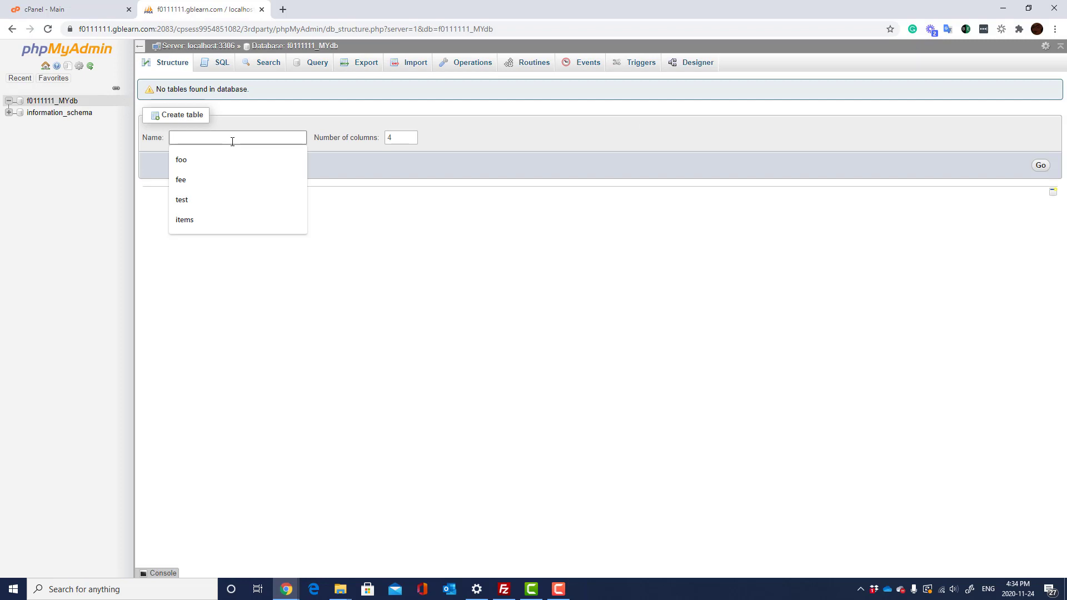
{"action": "type", "text": "foo"}
{"action": "left_click", "coordinate": [398, 229]}
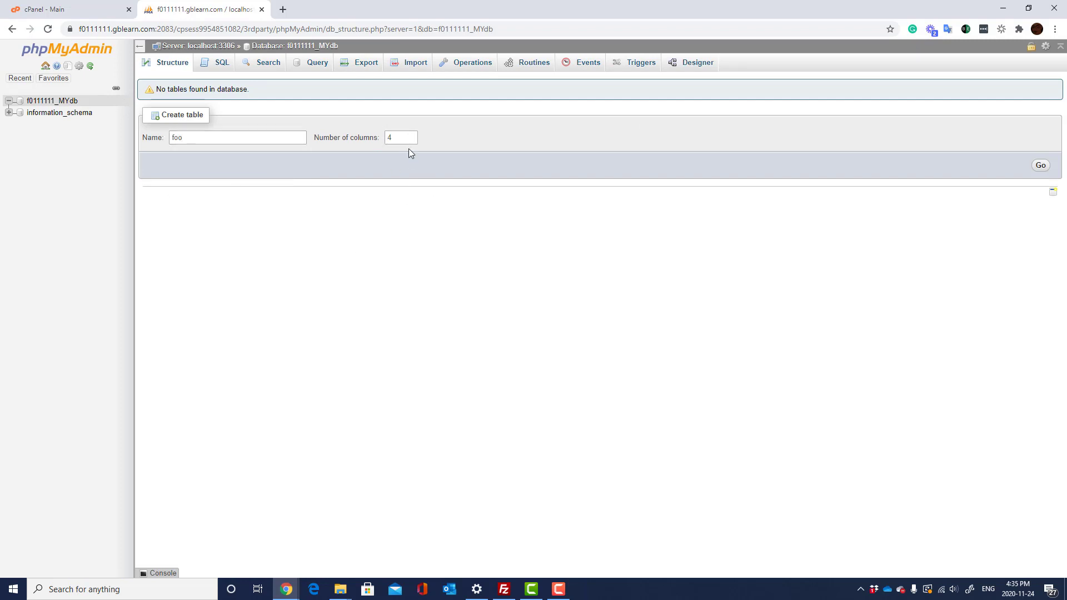
{"action": "type", "text": "2"}
{"action": "left_click", "coordinate": [1043, 166]}
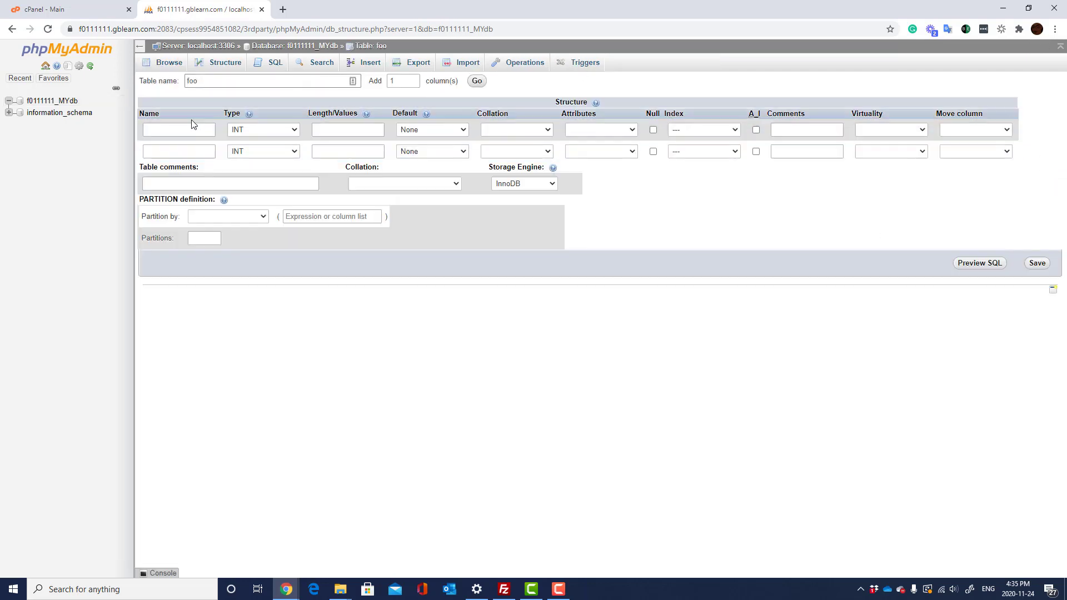
- Define the first column id as an UNSIGNED auto-increment PRIMARY key
{"action": "left_click", "coordinate": [209, 129]}
{"action": "key", "text": "Escape"}
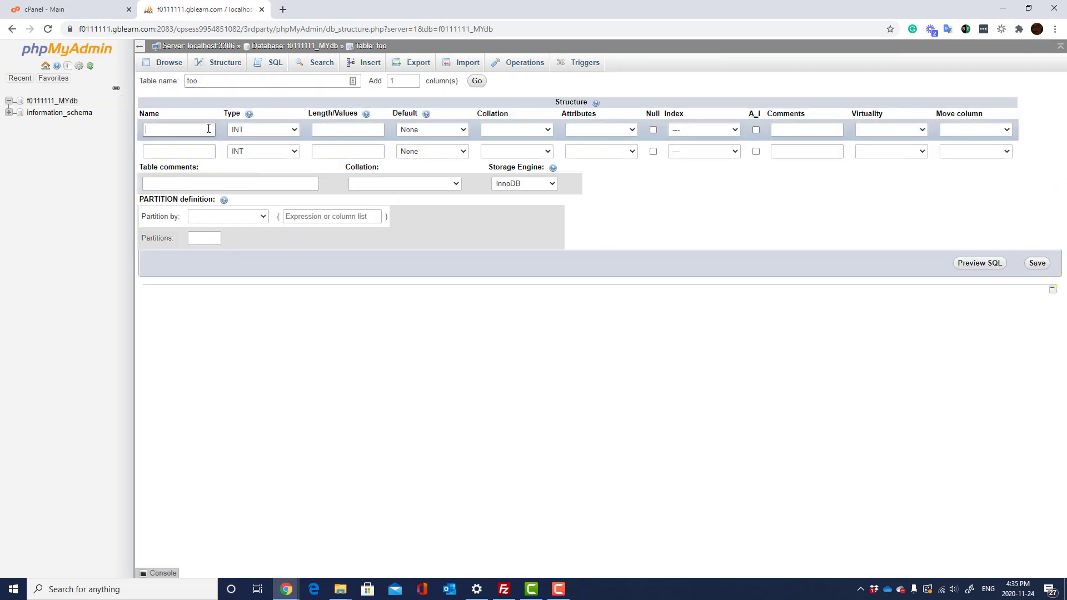
{"action": "type", "text": "id"}
{"action": "left_click", "coordinate": [756, 130]}
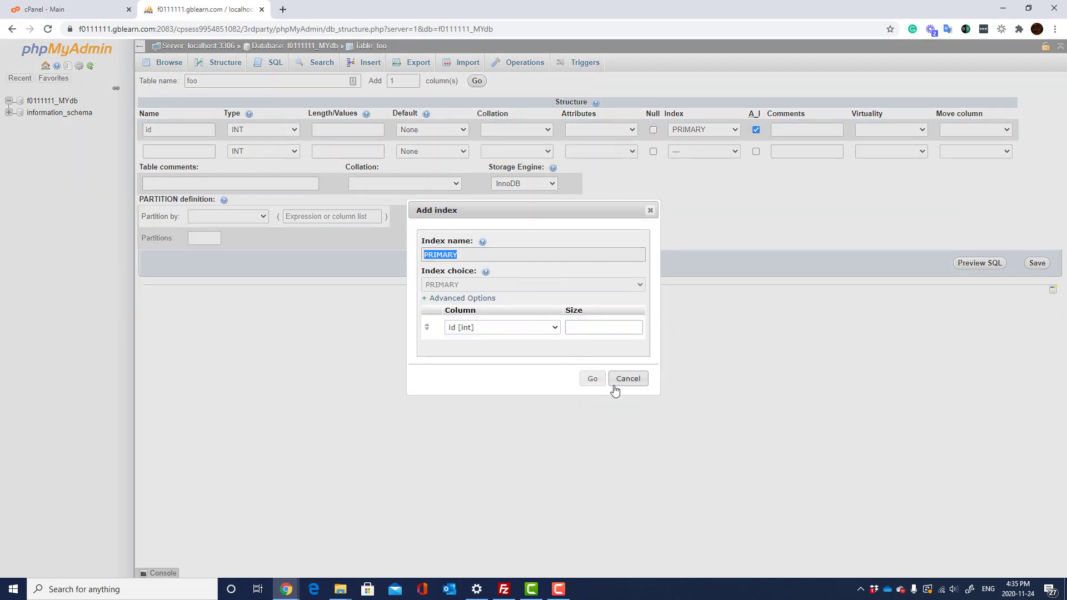
{"action": "left_click", "coordinate": [592, 380]}
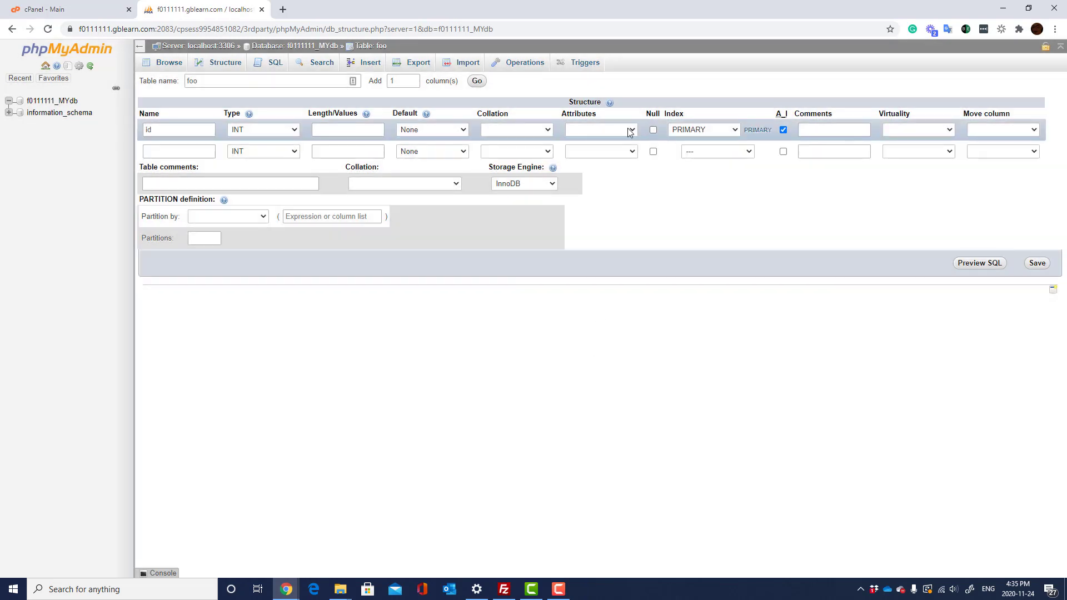
{"action": "left_click", "coordinate": [634, 129]}
{"action": "left_click", "coordinate": [589, 160]}
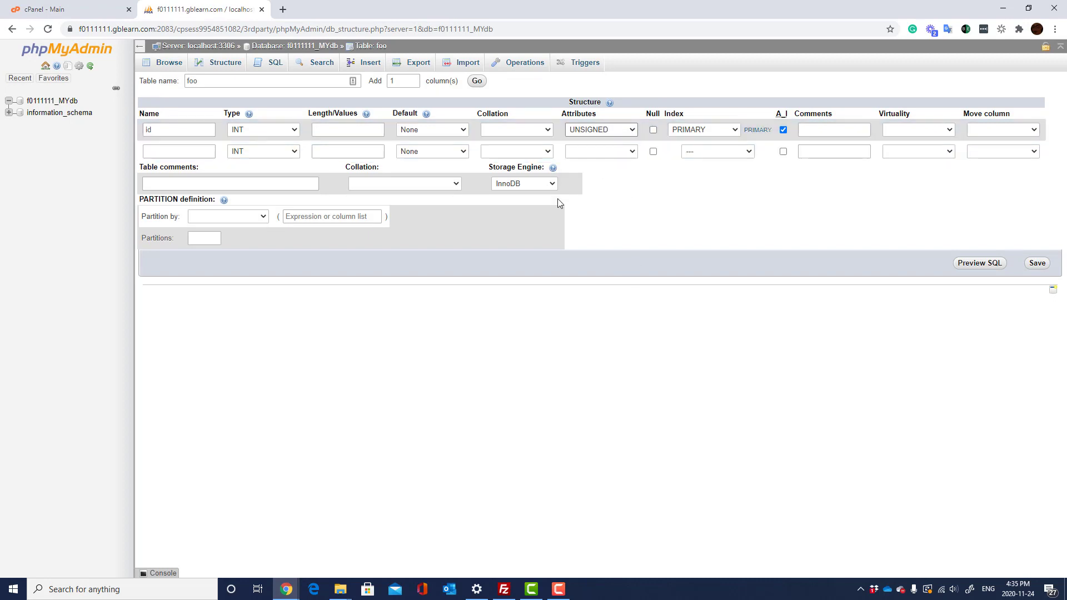
- Define the second column name as VARCHAR with length 41
{"action": "left_click", "coordinate": [167, 147]}
{"action": "left_click", "coordinate": [170, 148]}
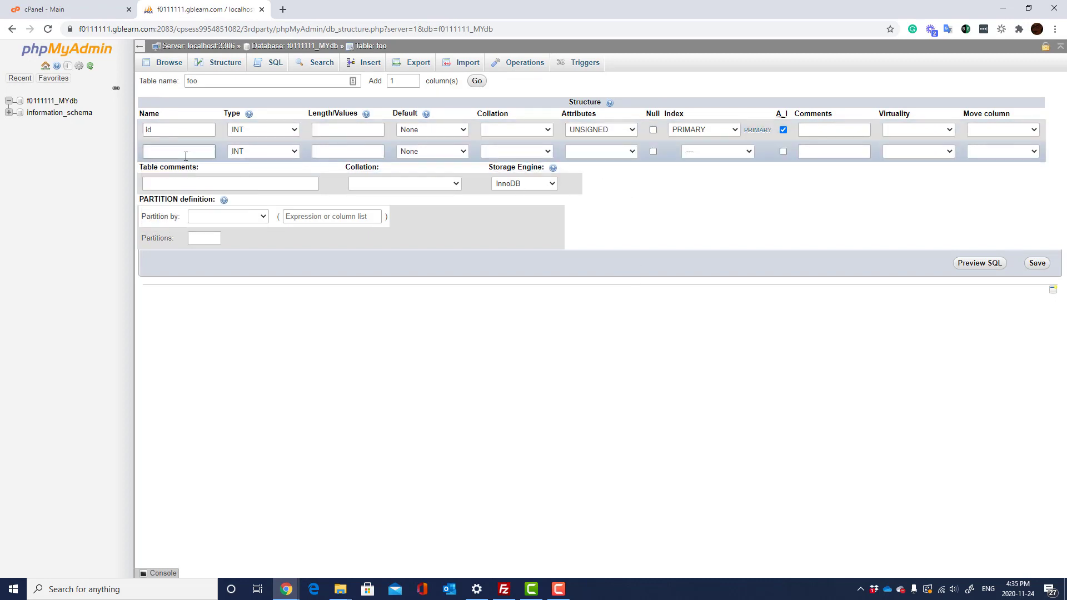
{"action": "left_click", "coordinate": [185, 155]}
{"action": "left_click", "coordinate": [185, 156]}
{"action": "left_click", "coordinate": [186, 156]}
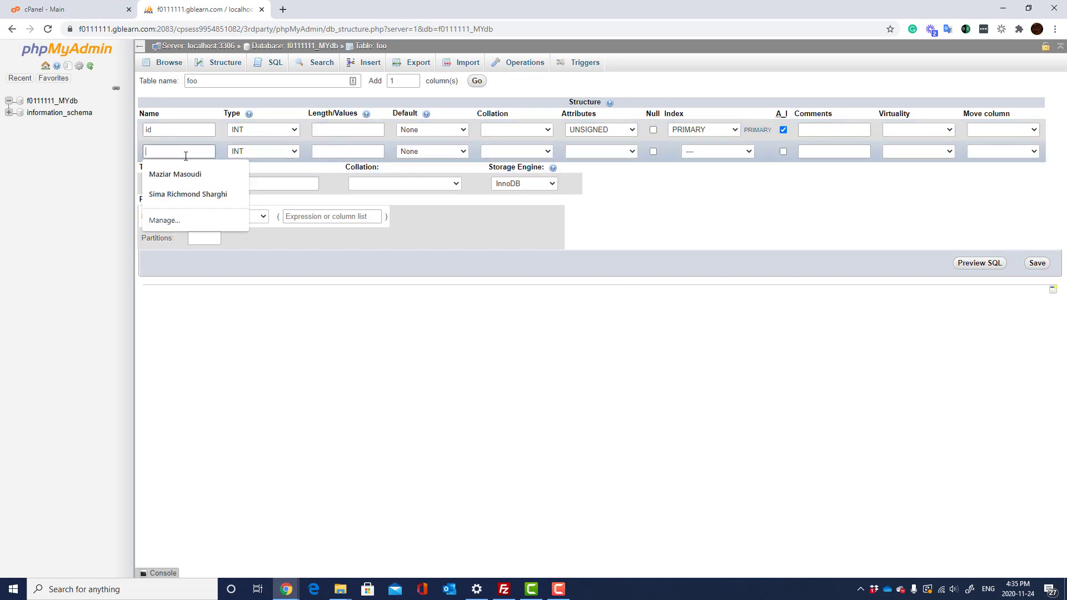
{"action": "type", "text": "name"}
{"action": "key", "text": "Tab"}
{"action": "key", "text": "v"}
{"action": "left_click", "coordinate": [358, 154]}
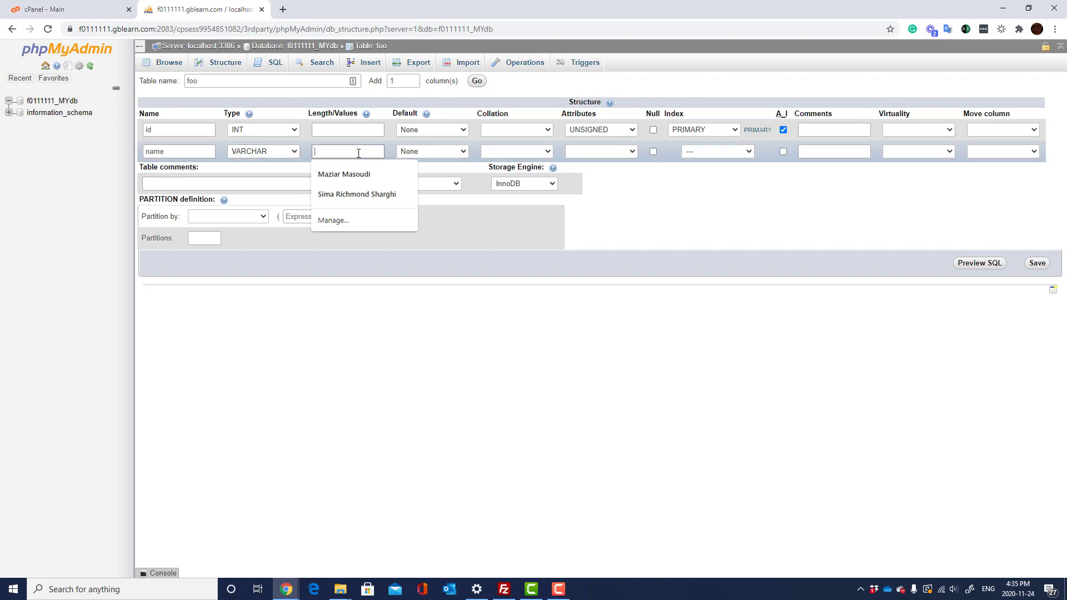
{"action": "type", "text": "41"}
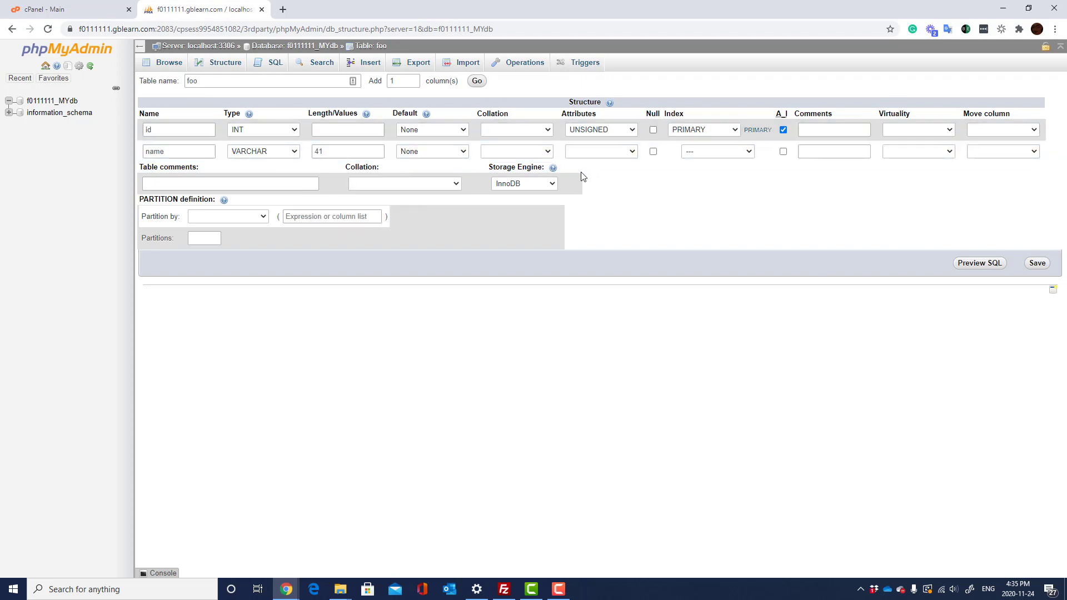
- Keep the InnoDB storage engine and save table foo
{"action": "left_click", "coordinate": [532, 189]}
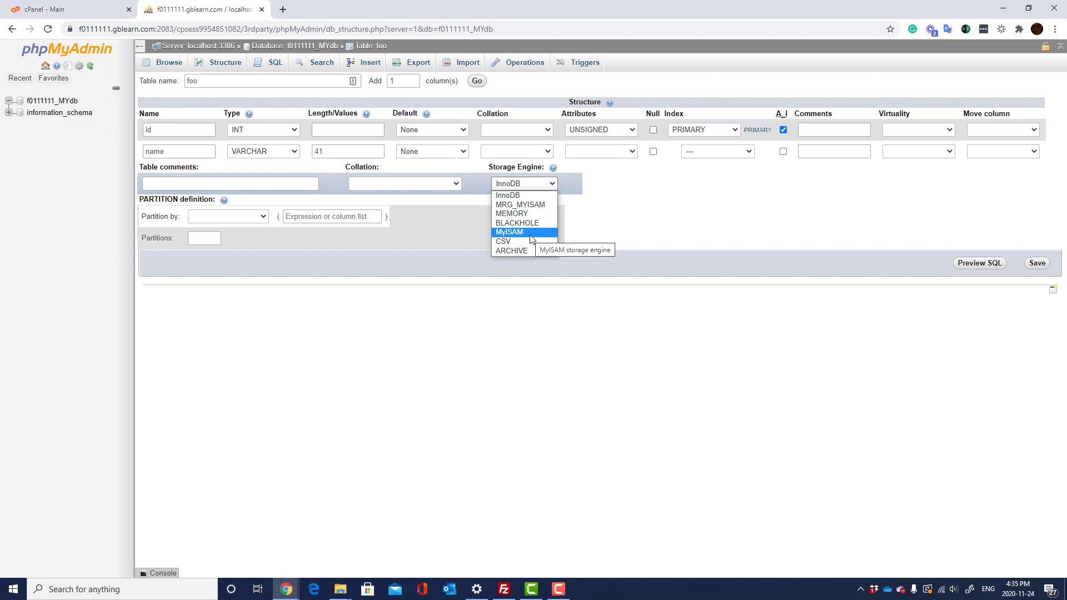
{"action": "key", "text": "Escape"}
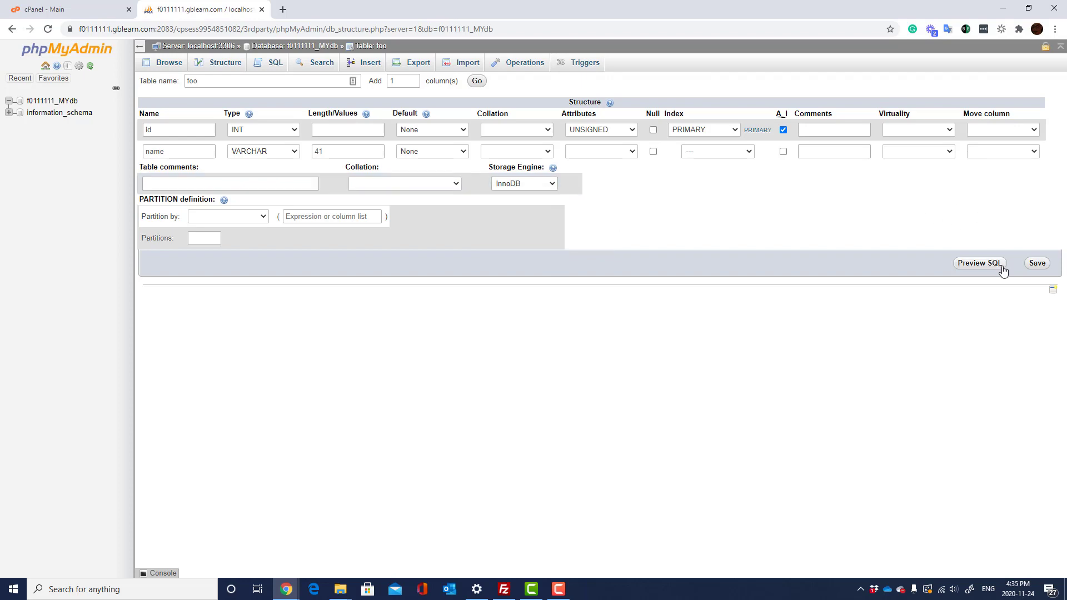
{"action": "left_click", "coordinate": [1037, 264]}
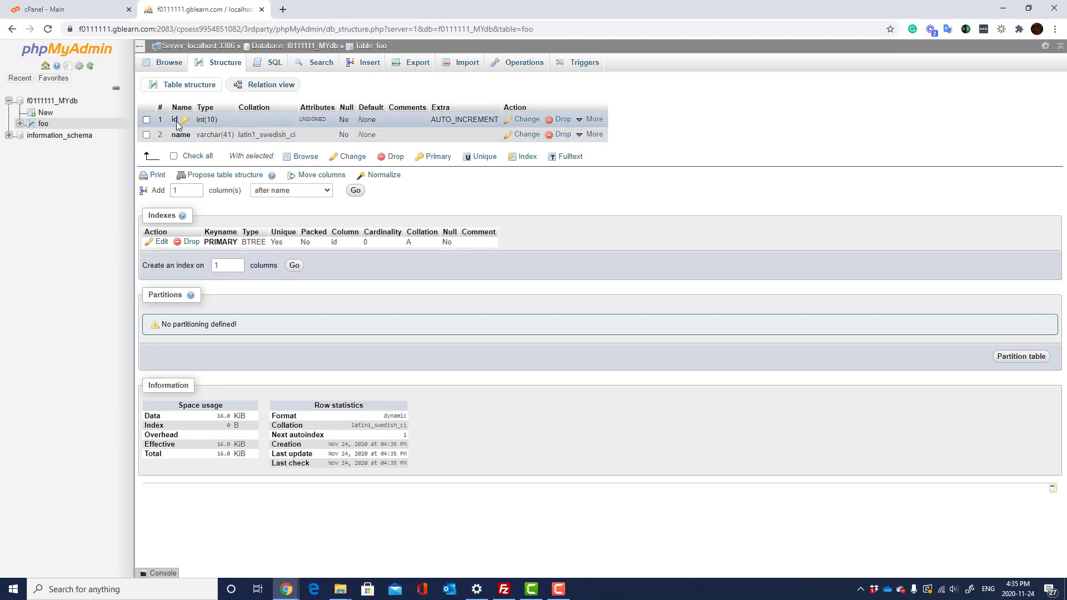
- Go from foo's SQL query editor to its query-by-example Search page
{"action": "left_click", "coordinate": [274, 65]}
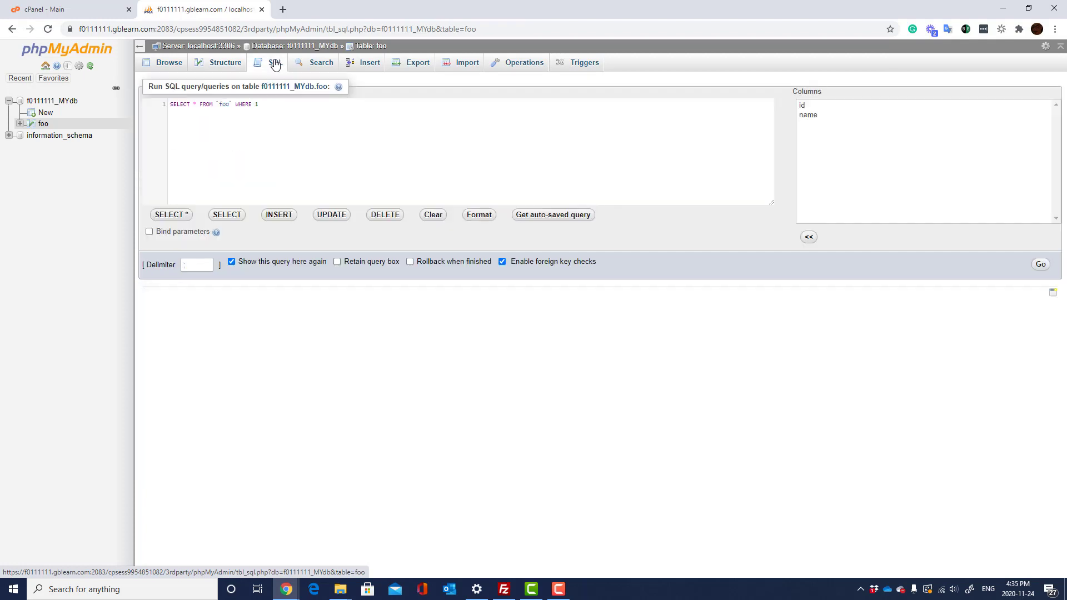
{"action": "left_click", "coordinate": [325, 66]}
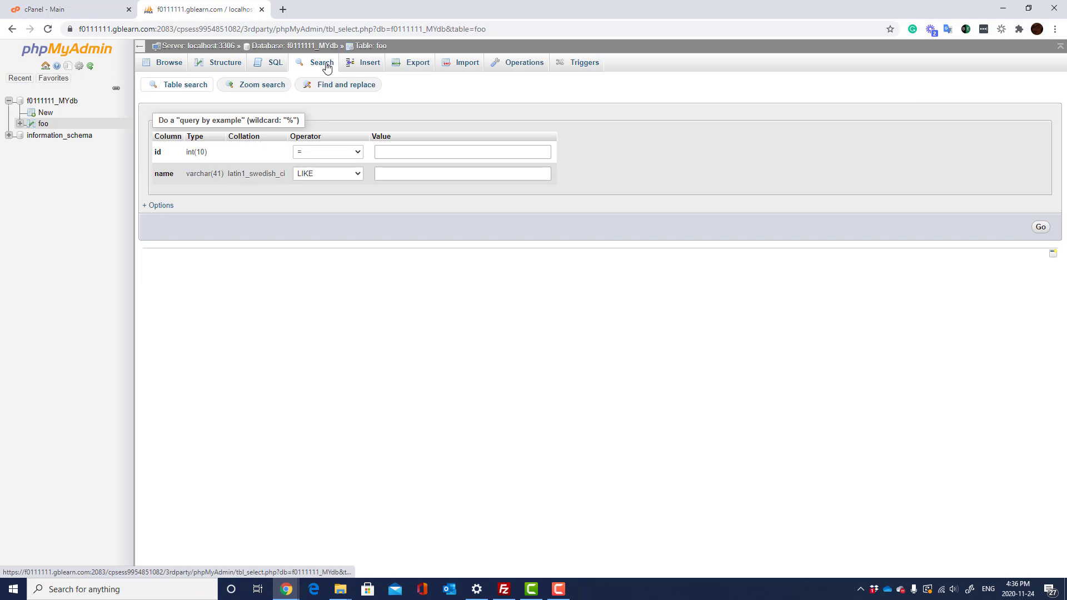
- In foo's Insert form, enter names 'test' and 'best' and submit both rows
{"action": "left_click", "coordinate": [377, 67]}
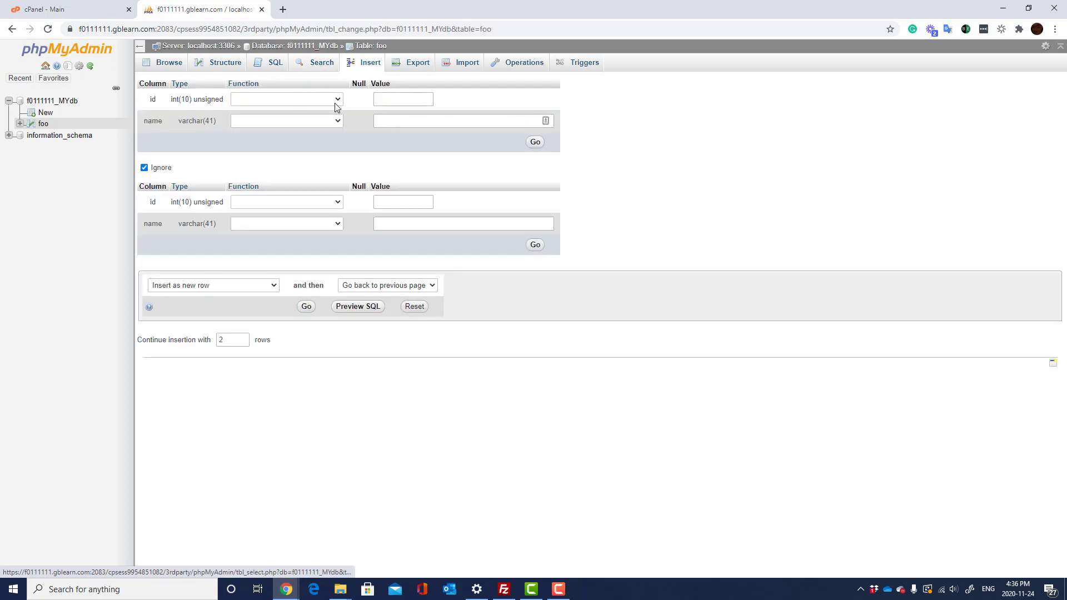
{"action": "left_click", "coordinate": [427, 123]}
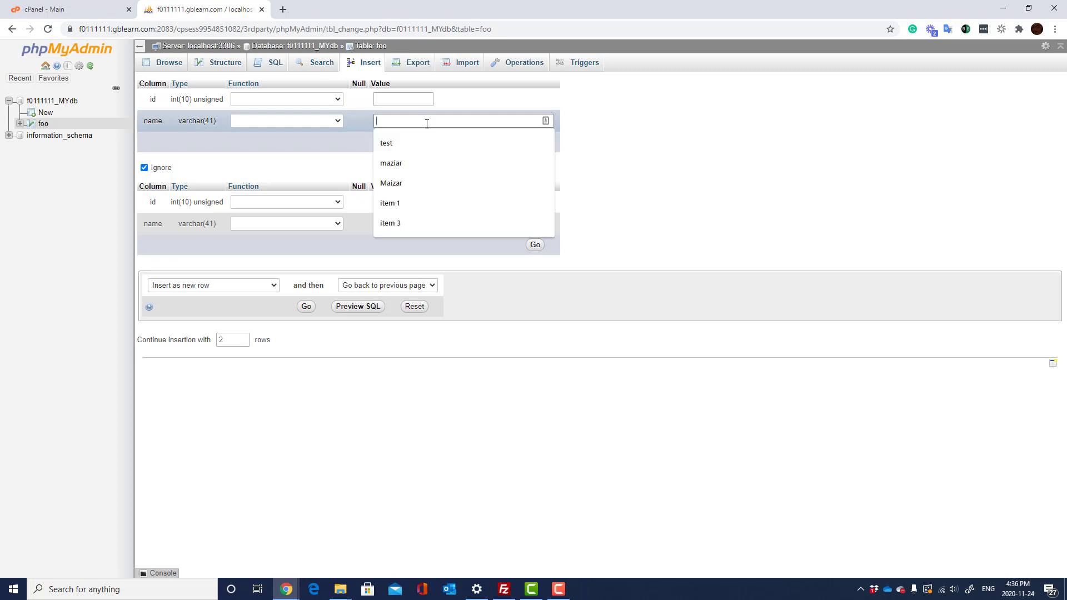
{"action": "type", "text": "test"}
{"action": "left_click", "coordinate": [423, 226]}
{"action": "type", "text": "best"}
{"action": "left_click", "coordinate": [427, 261]}
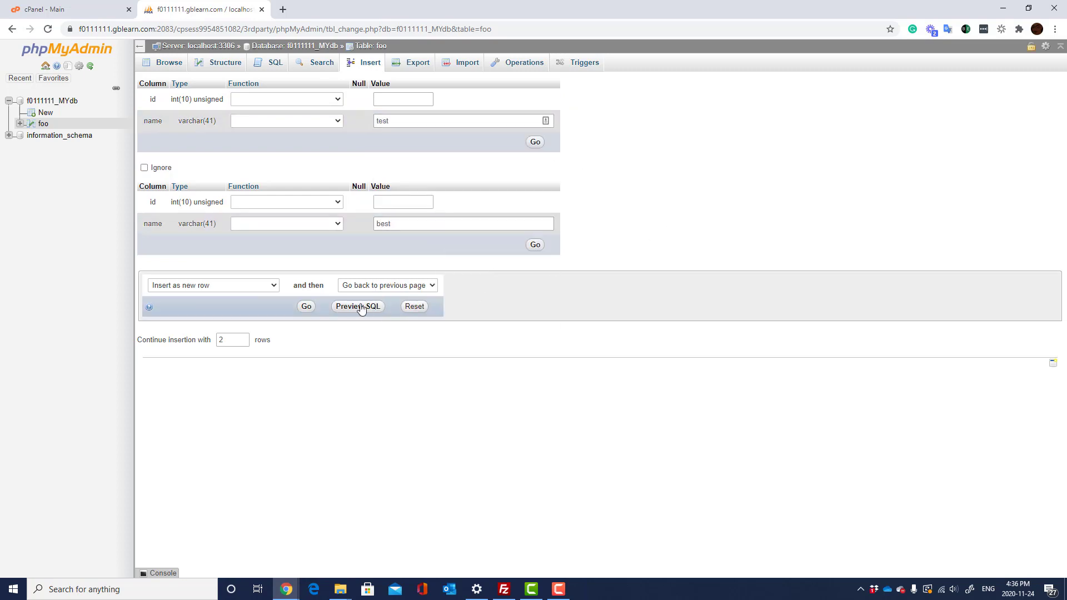
{"action": "left_click", "coordinate": [306, 306]}
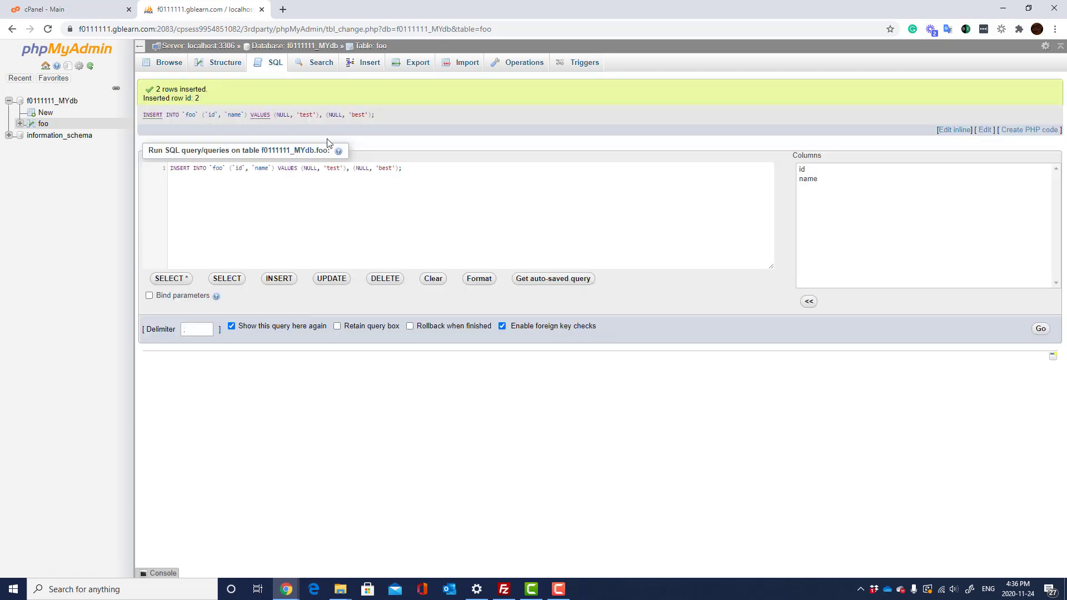
- Browse foo's stored rows, pass through its Export and Import pages, and reach Operations
{"action": "left_click", "coordinate": [171, 65]}
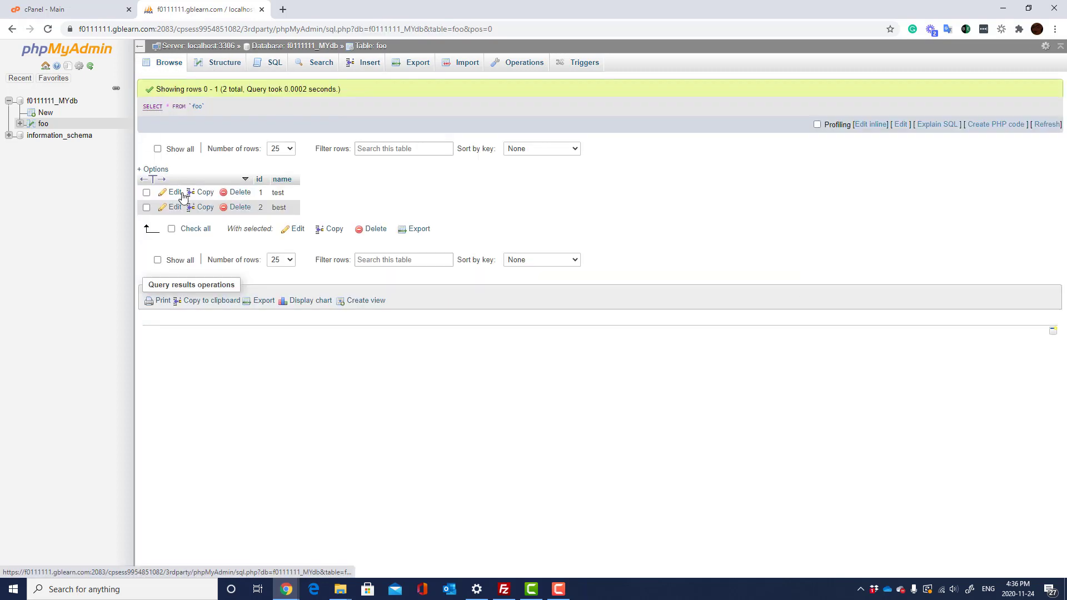
{"action": "left_click", "coordinate": [415, 68]}
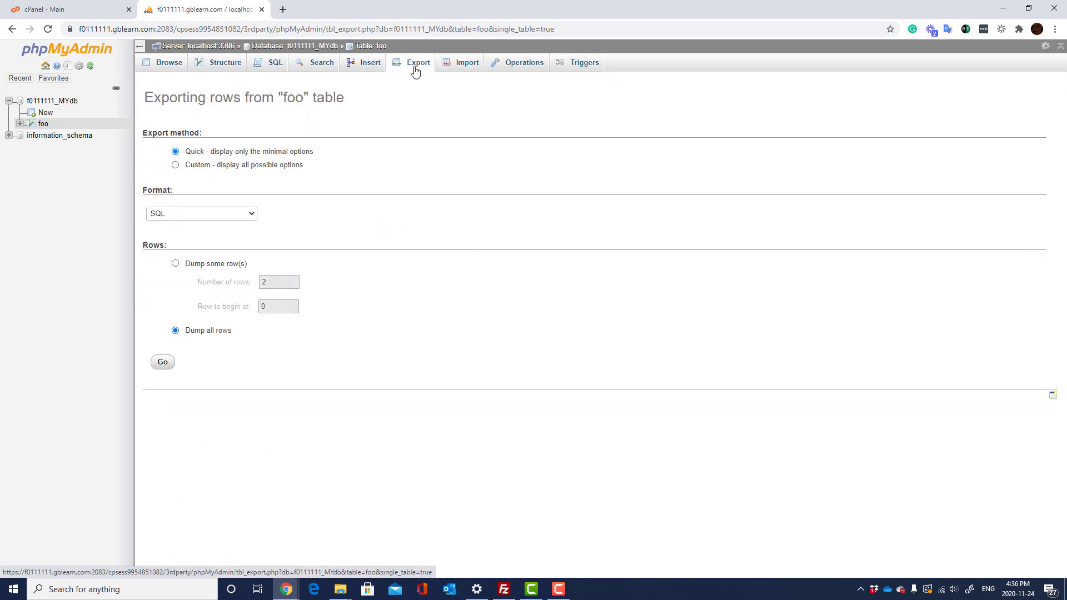
{"action": "left_click", "coordinate": [461, 64]}
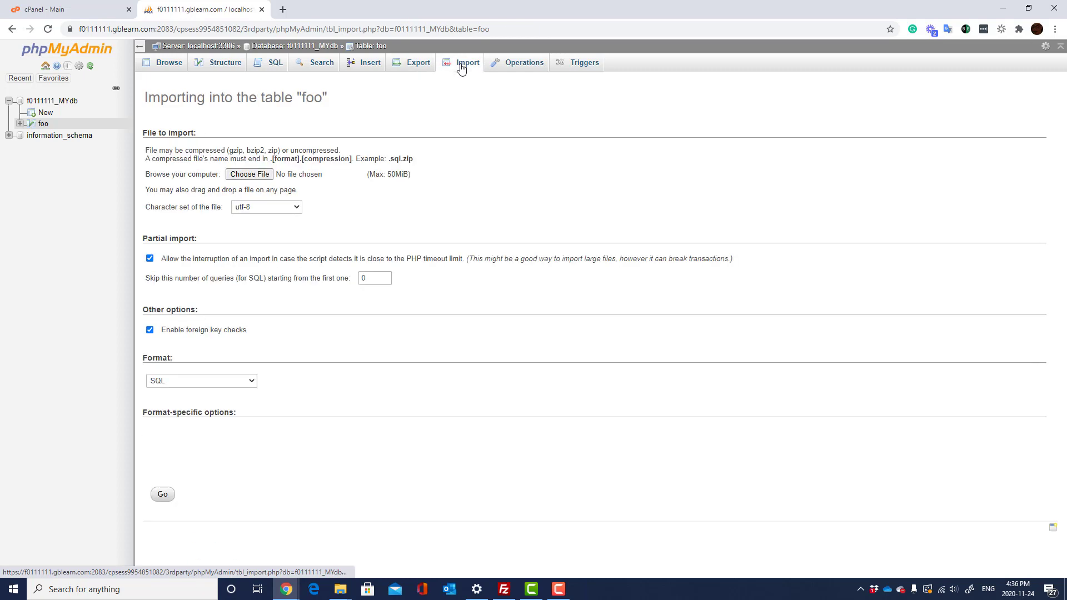
{"action": "left_click", "coordinate": [520, 66]}
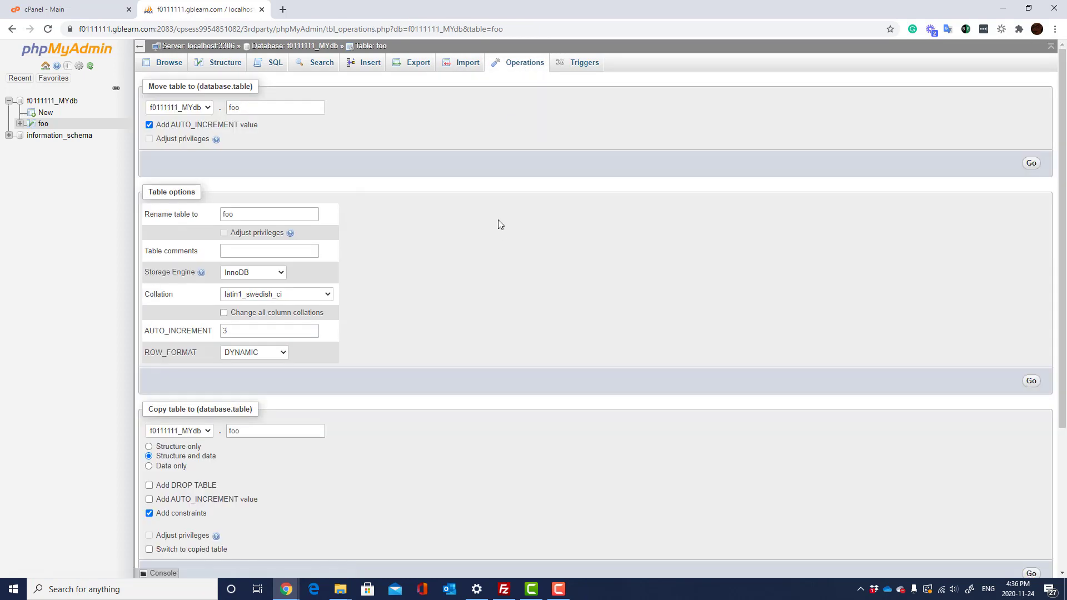